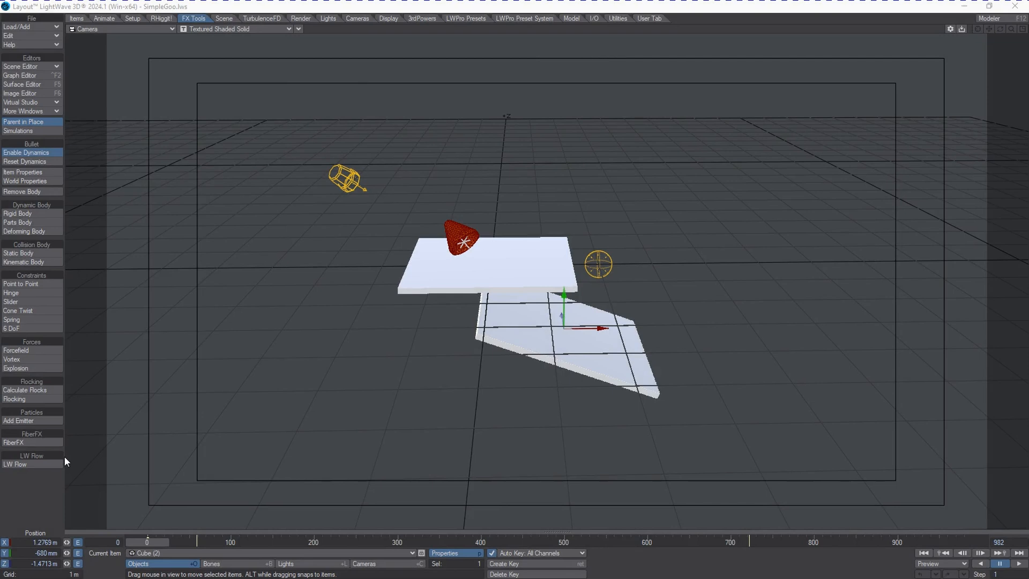
Open the LW Flow simulation settings and select GooEmmiter in the item list.
left_click(48, 464)
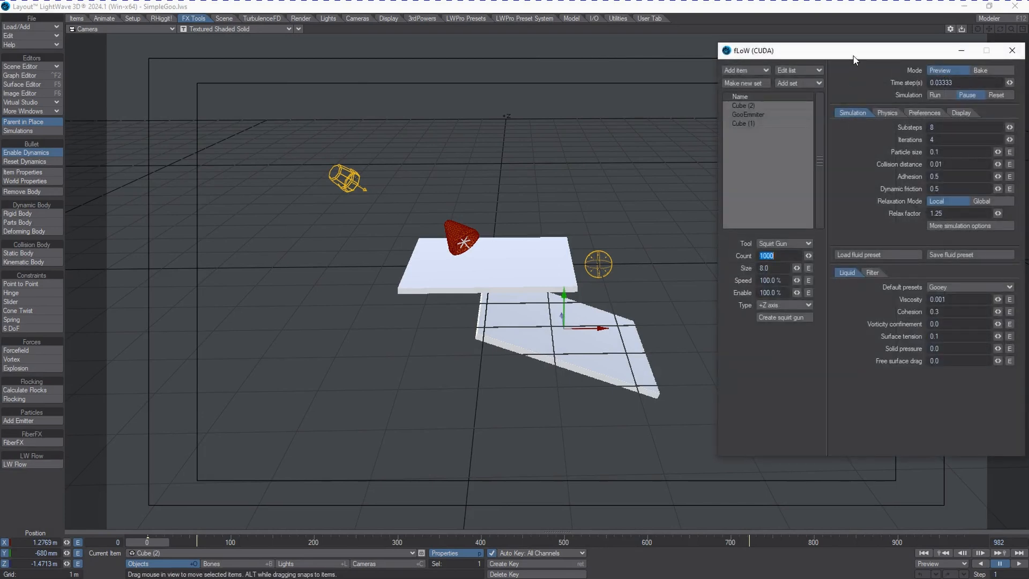
left_click_drag(855, 57, 806, 118)
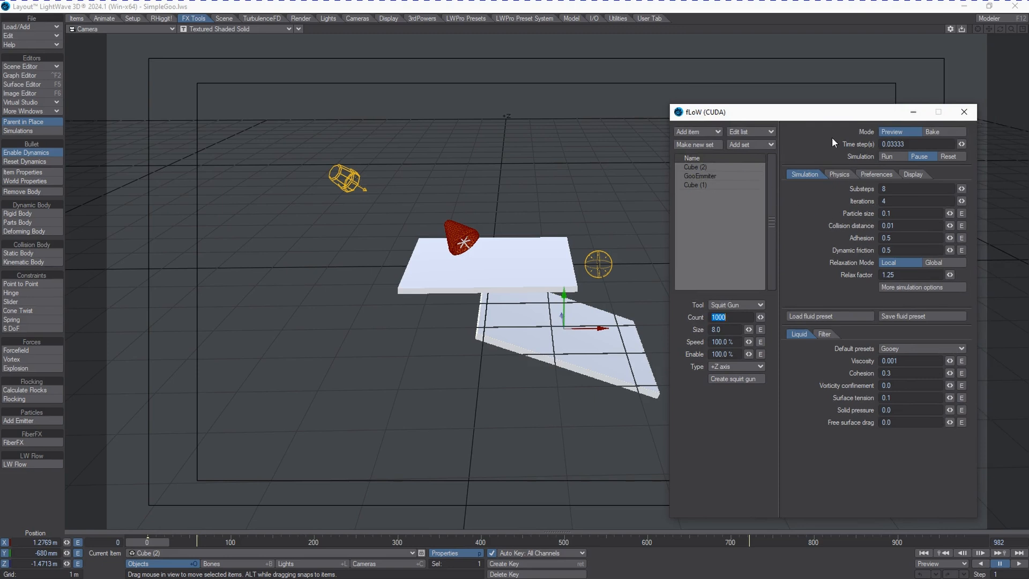
left_click(710, 177)
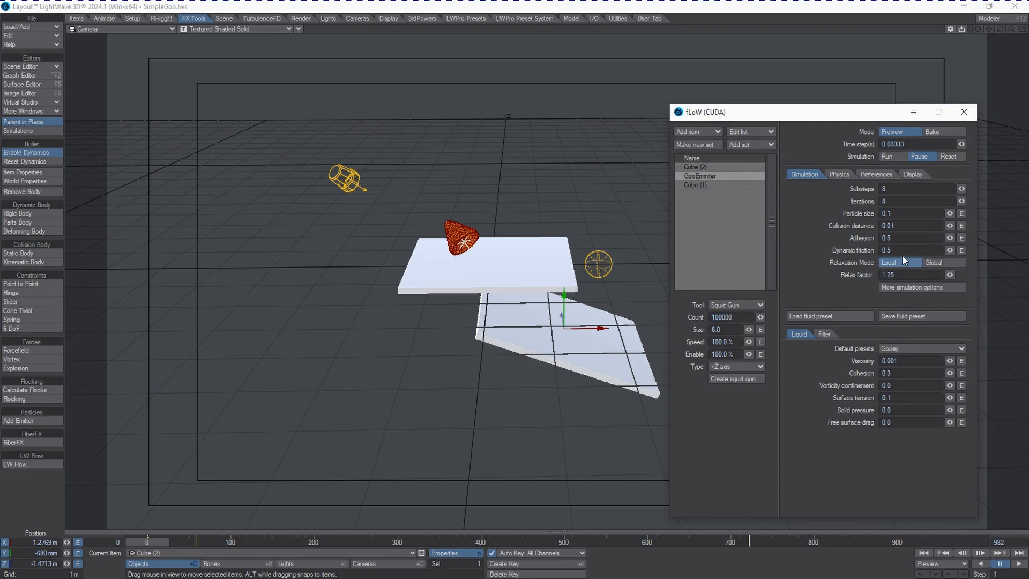
Reset the fluid simulation, switch its mode to Bake and run it, overwriting existing files, until paused.
left_click(948, 157)
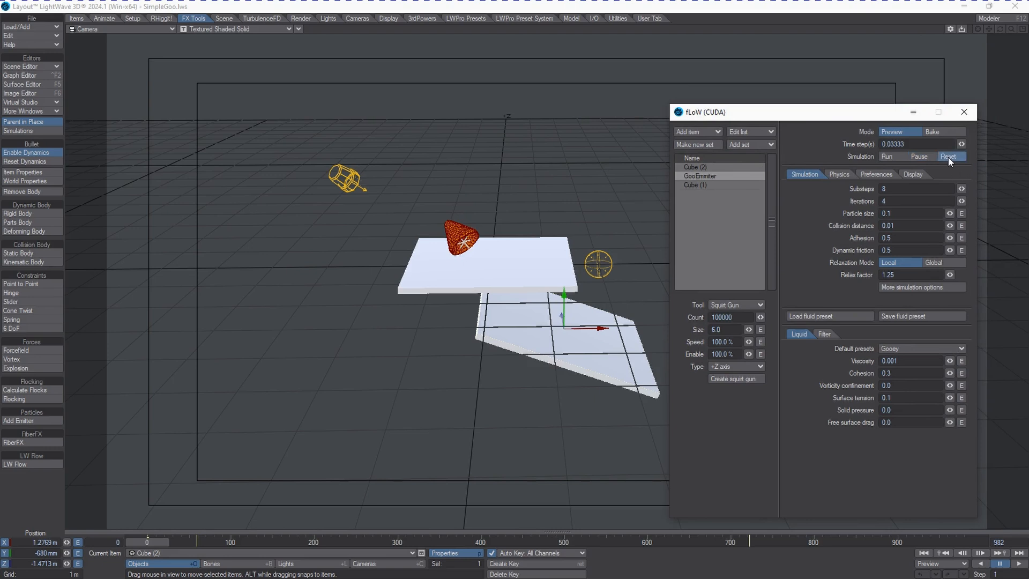
left_click(943, 132)
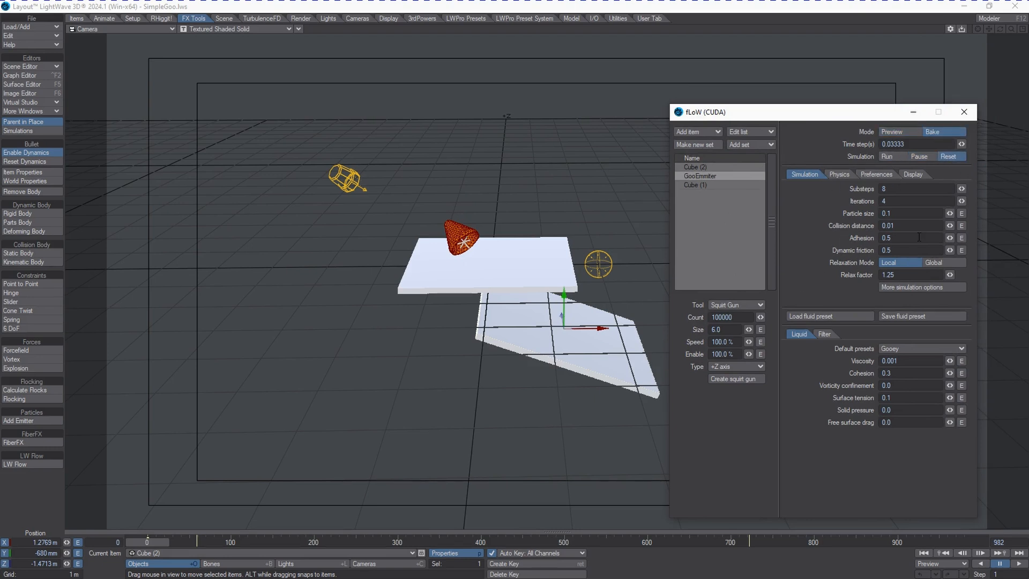
left_click(888, 156)
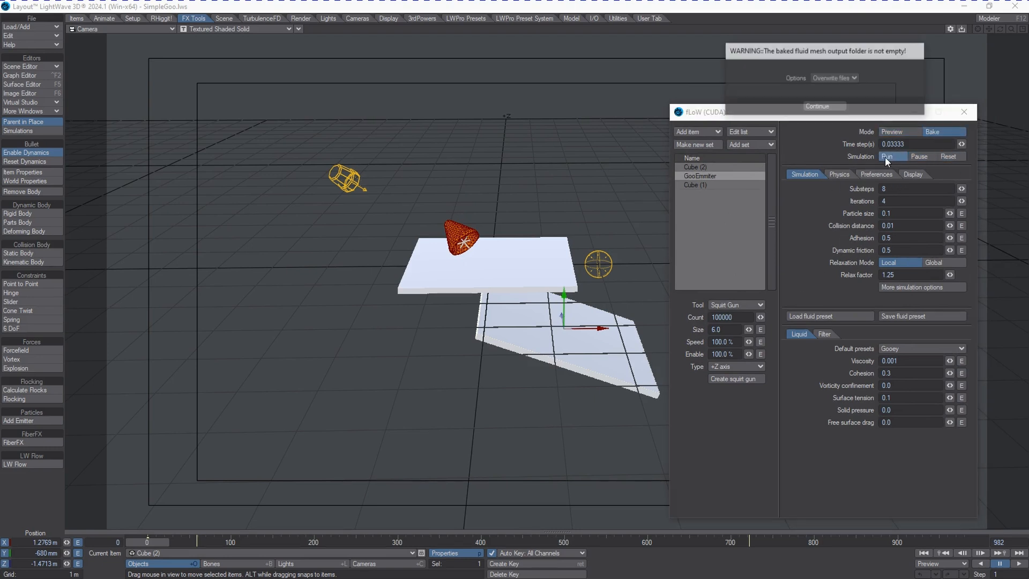
left_click(801, 108)
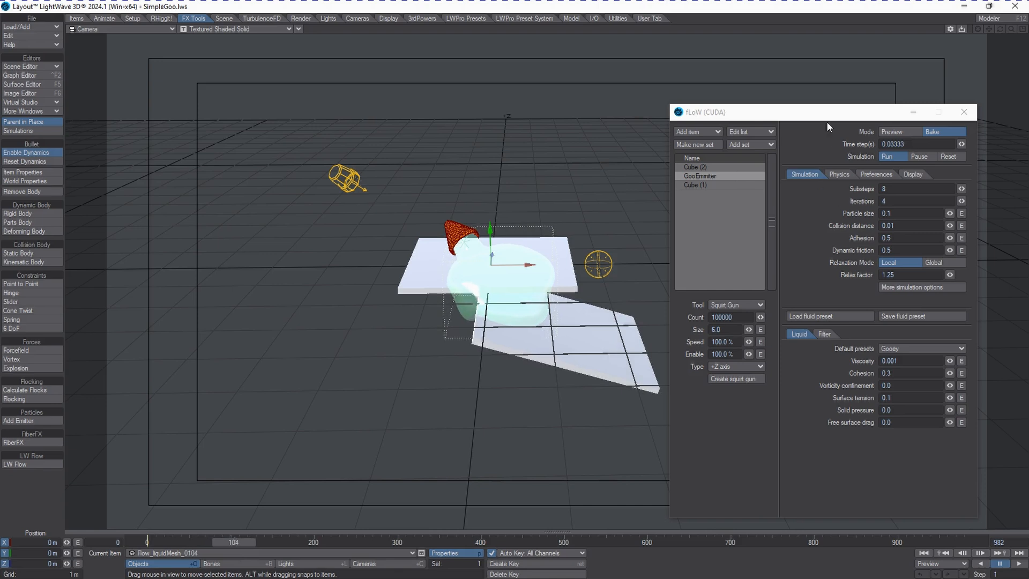
left_click(918, 156)
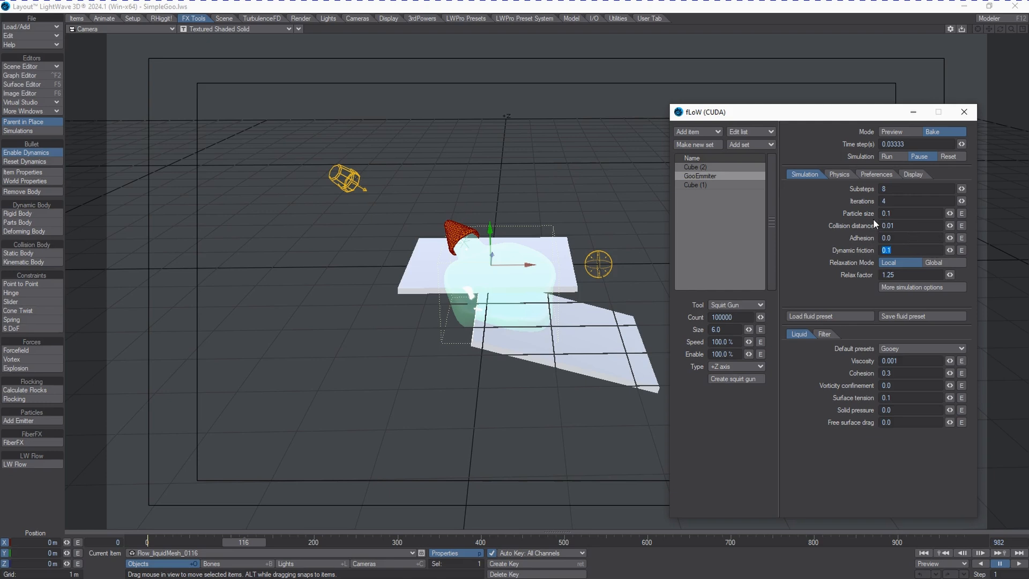
Rebake the fluid from the start with adhesion 0.0 and dynamic friction 0.1, overwriting the existing files, and pause it.
left_click(940, 156)
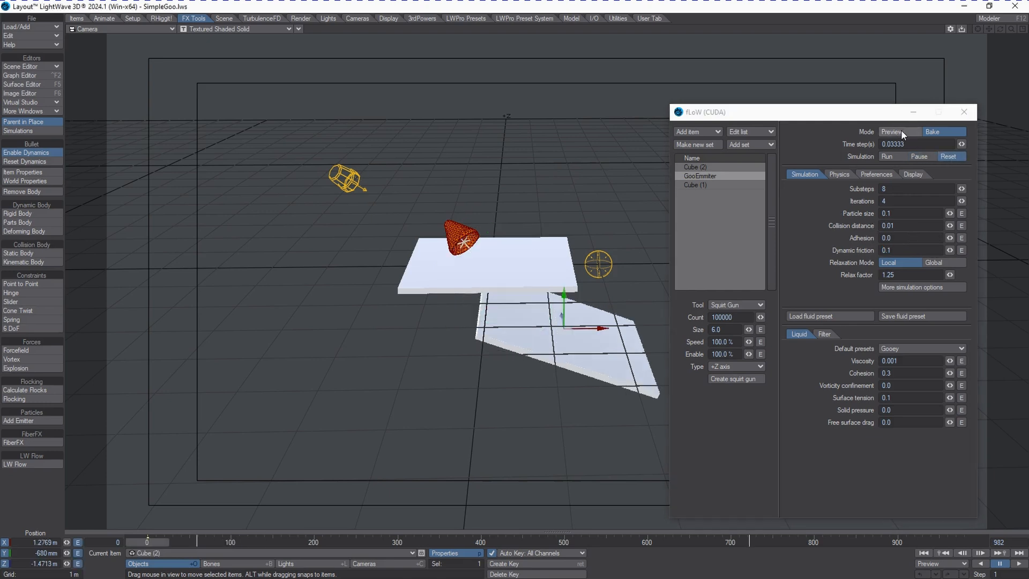
left_click(891, 156)
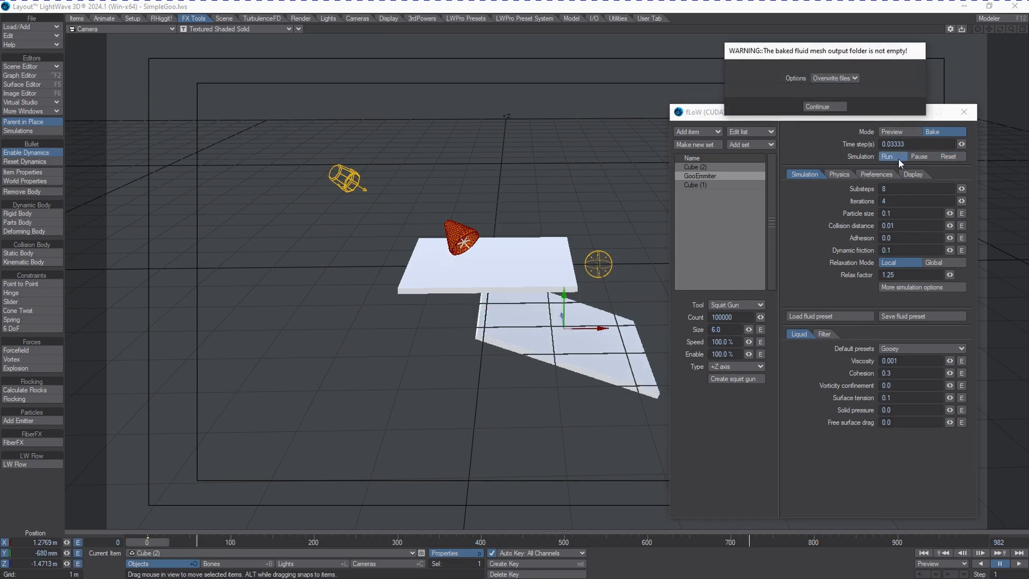
left_click(820, 107)
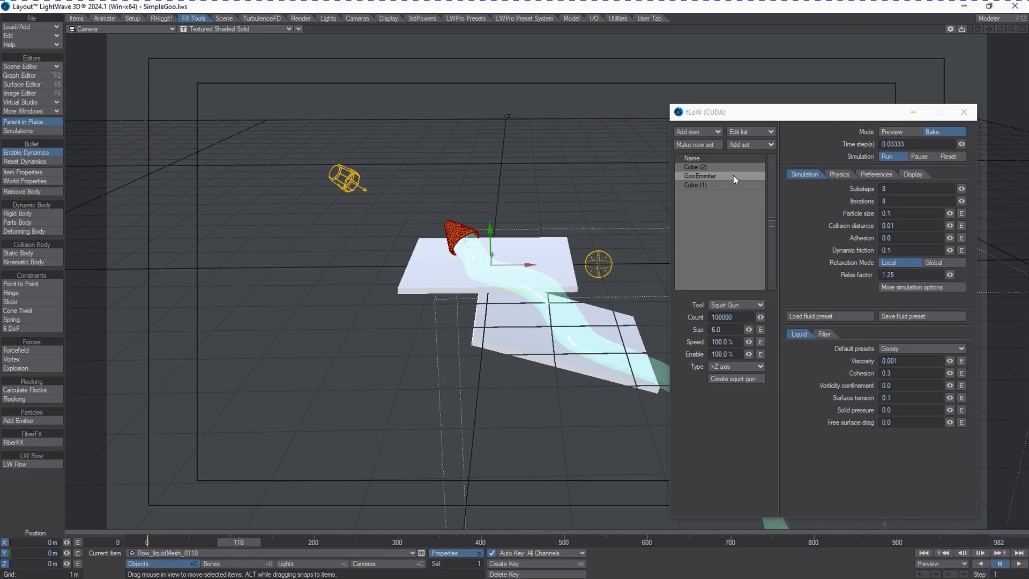
left_click_drag(740, 112, 807, 98)
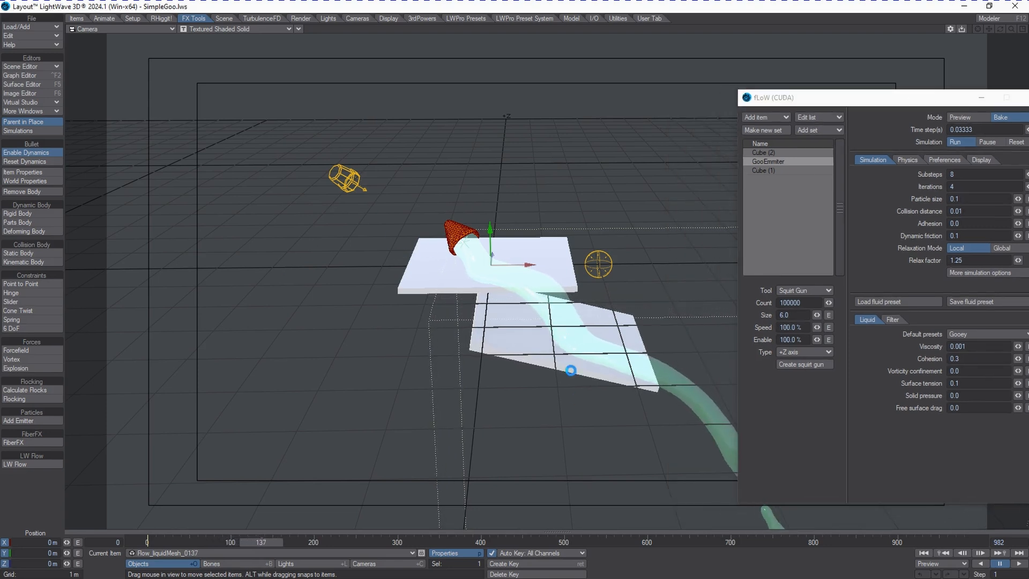
left_click_drag(865, 103, 790, 88)
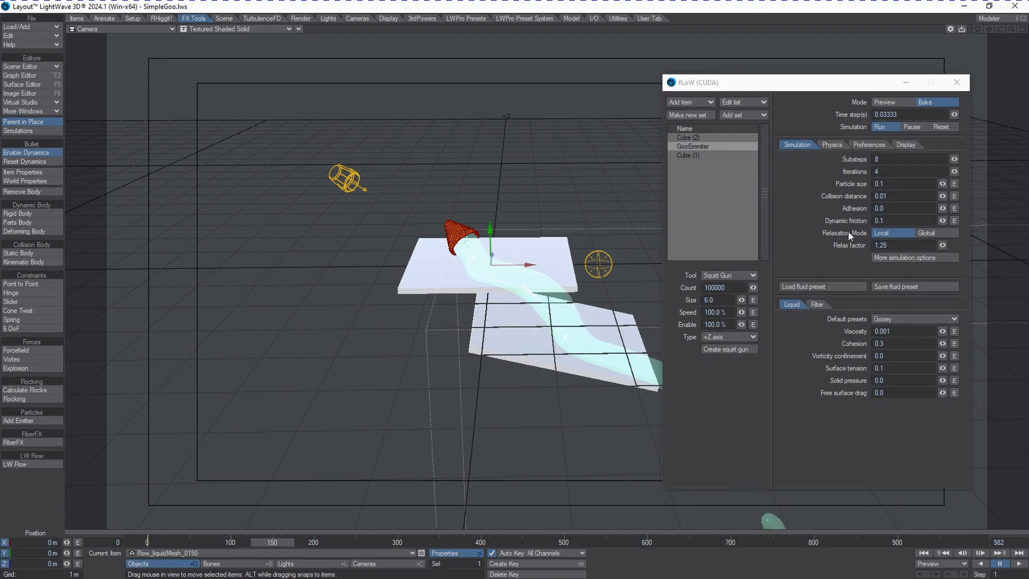
left_click(913, 127)
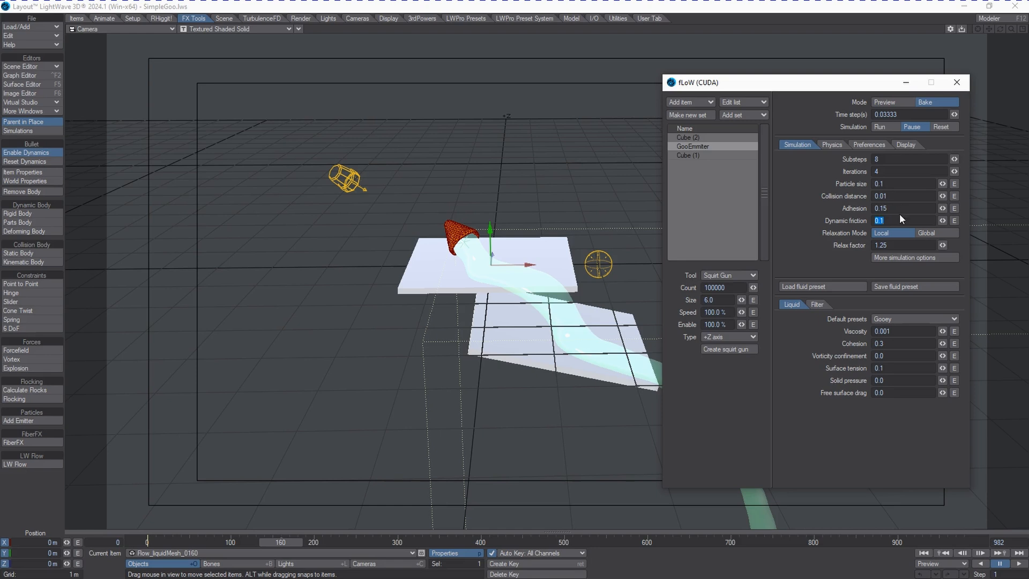
Apply an adhesion of 0.15 and rebake the fluid simulation, overwriting the existing files, until paused.
left_click(788, 203)
left_click(940, 127)
left_click(880, 127)
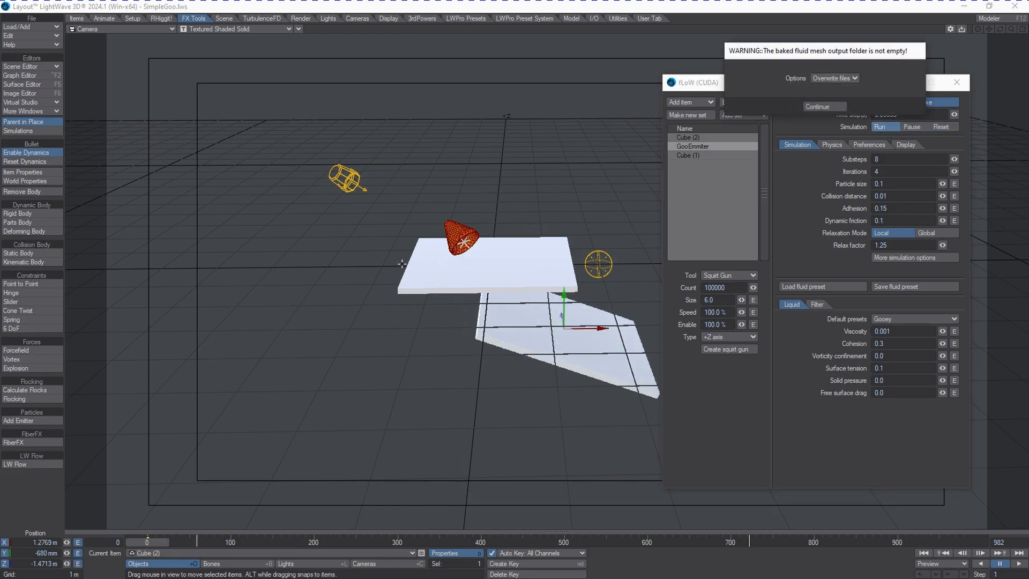
left_click(817, 106)
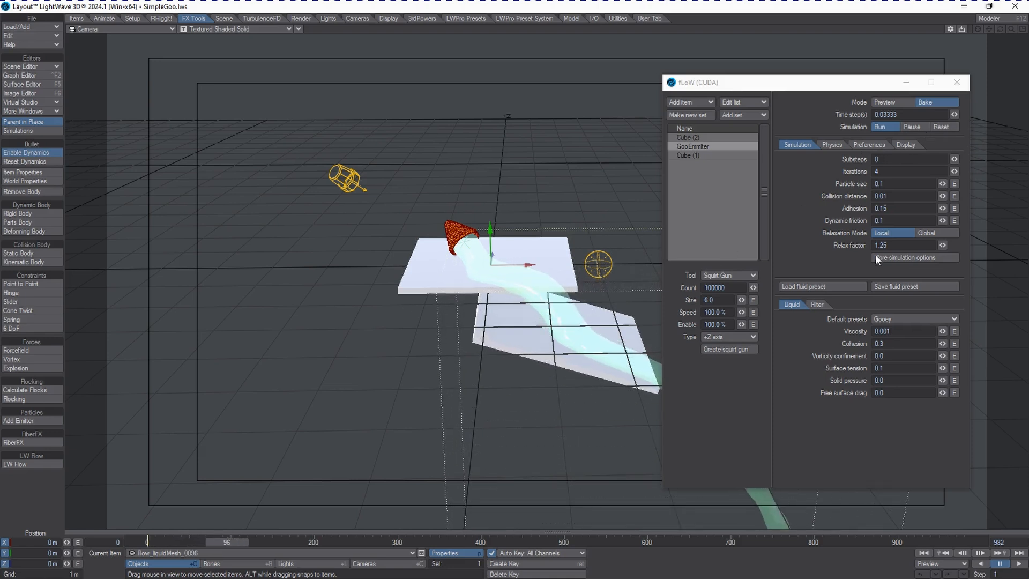
left_click(915, 126)
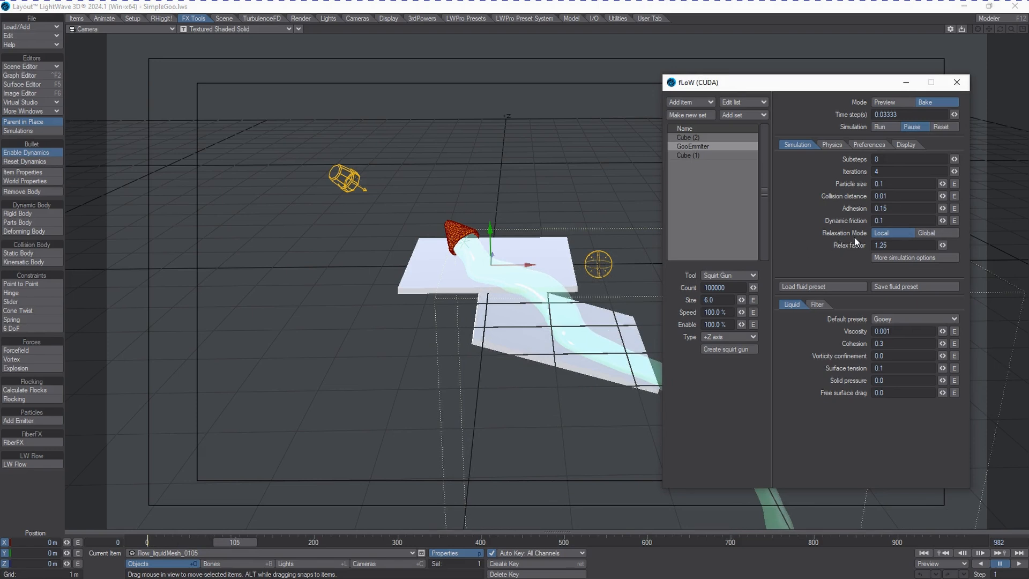
Try the Global relaxation mode by rebaking the fluid over the existing files and pausing it.
left_click(922, 233)
left_click(939, 128)
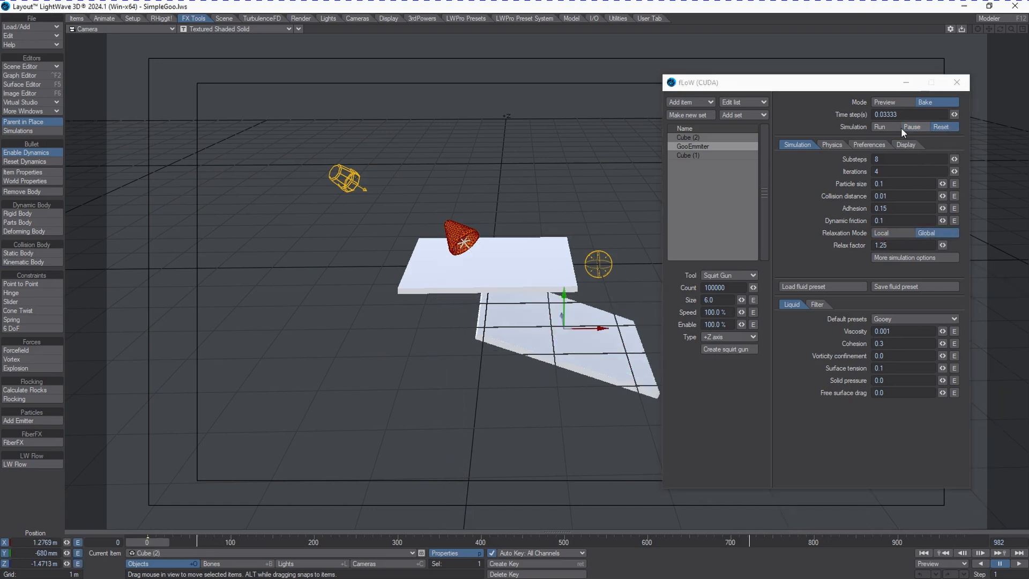
left_click(880, 126)
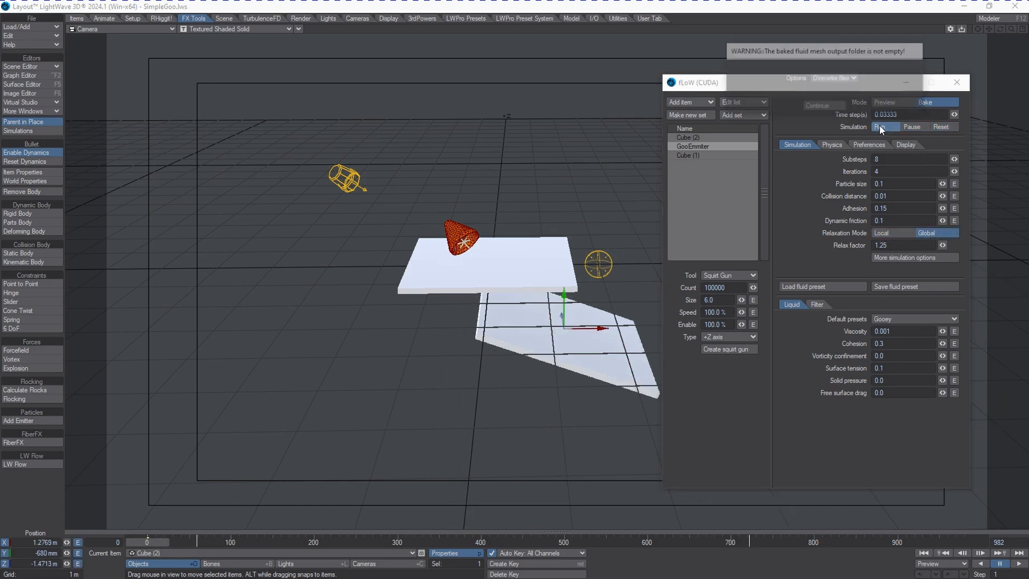
left_click(815, 105)
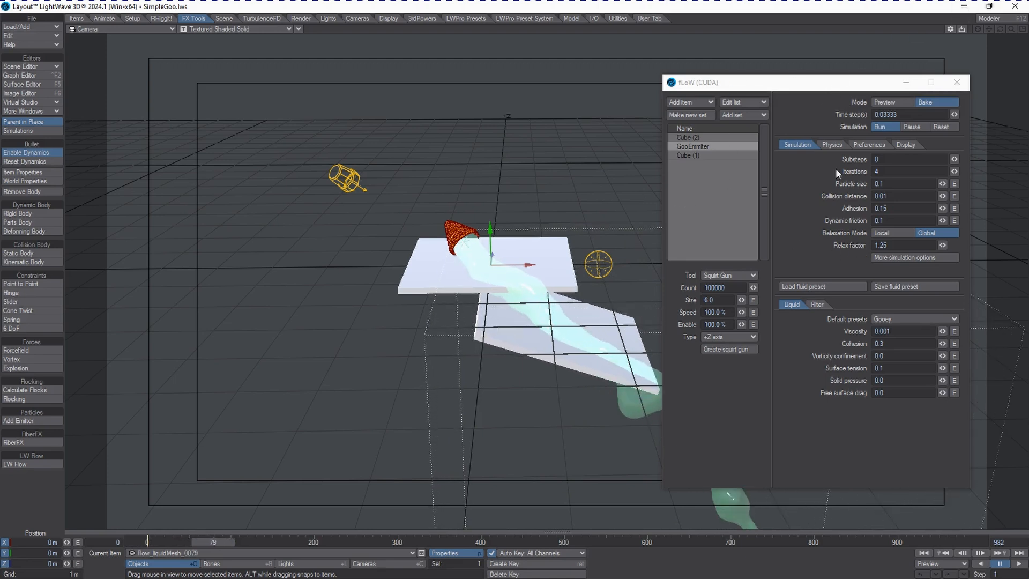
left_click(913, 126)
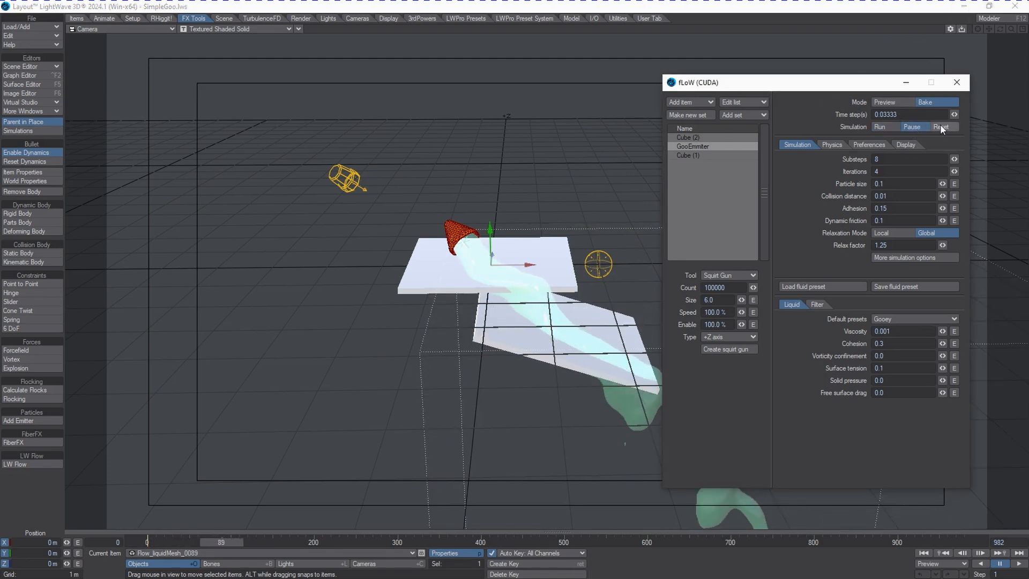
Switch the viewport to Perspective and frame the emitter, fluid and both slabs from near slab level.
left_click(139, 29)
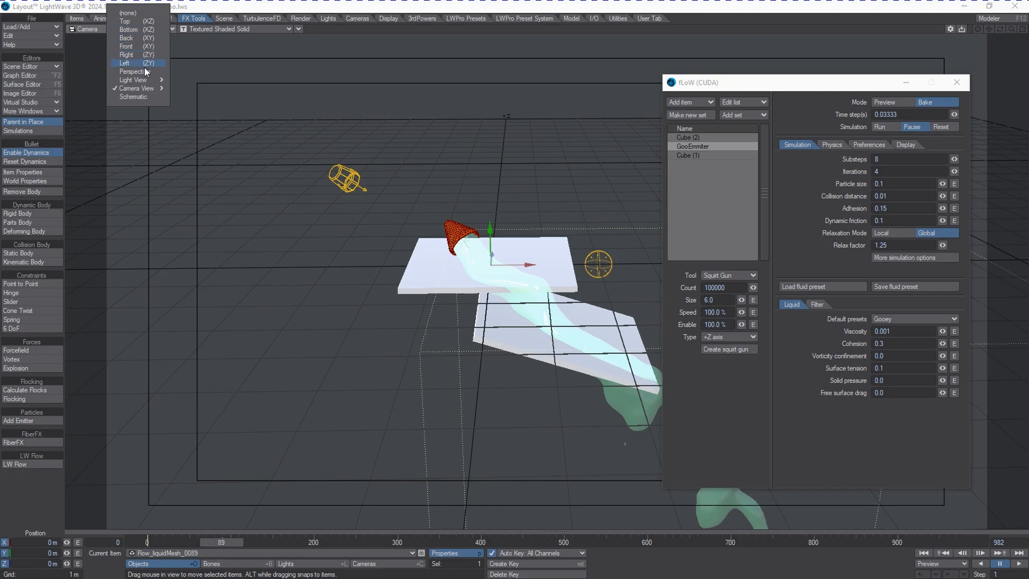
left_click(134, 71)
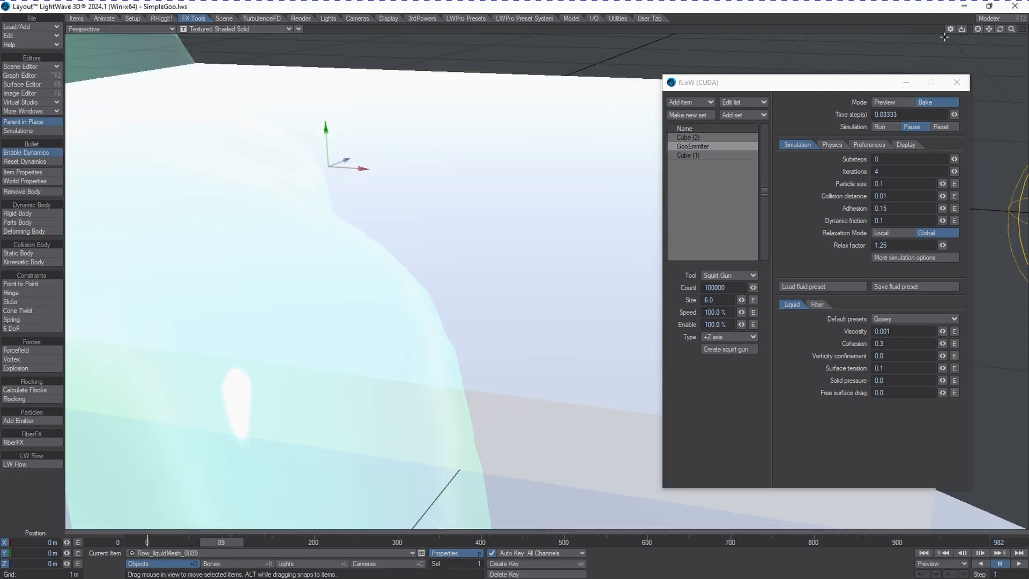
mouse_move(1012, 29)
left_mouse_down()
mouse_move(999, 29)
mouse_move(1004, 36)
left_mouse_up()
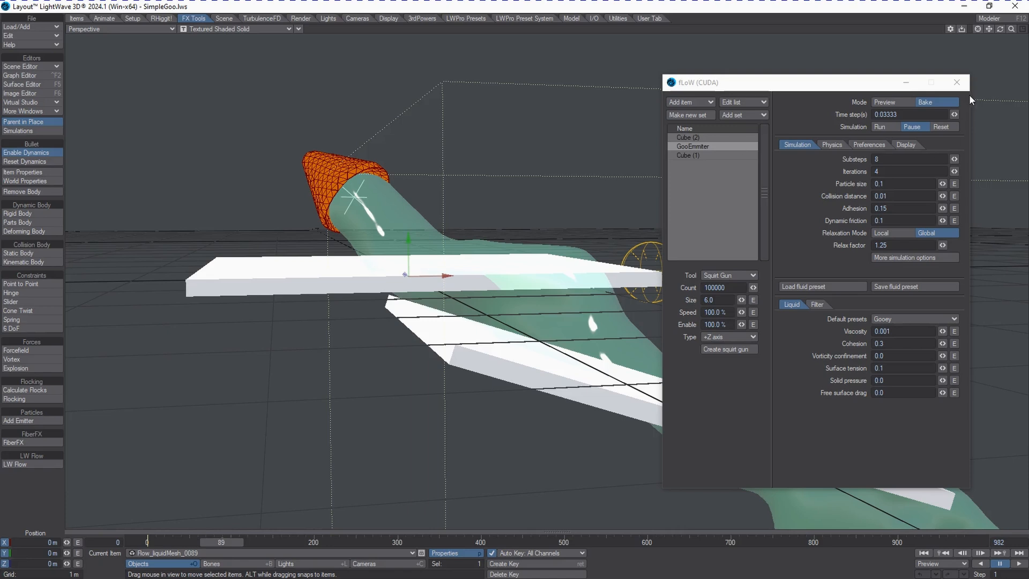
left_click_drag(1001, 31, 881, 47)
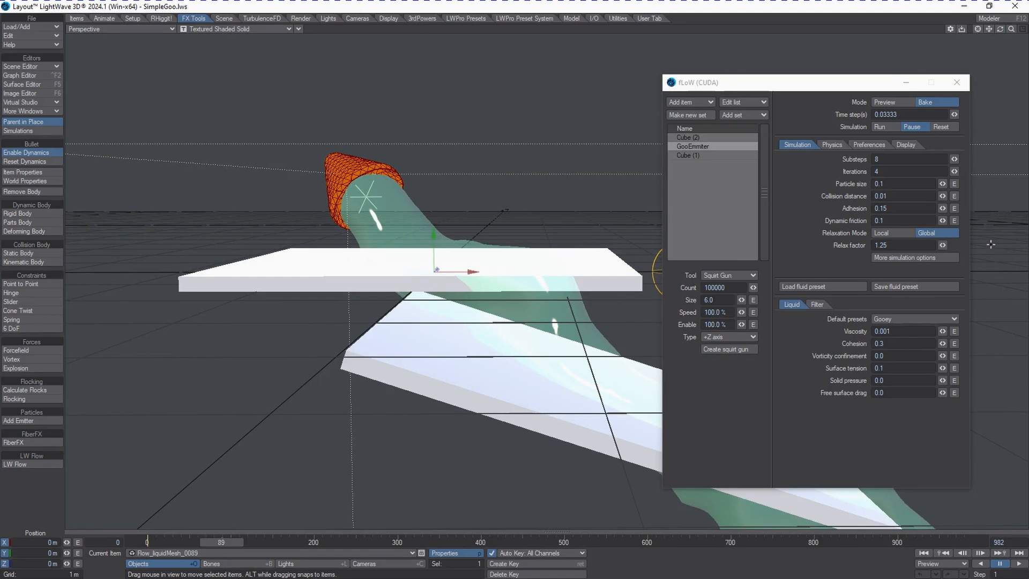
Set the relaxation mode to Local and rebake the fluid simulation, overwriting the existing files, until paused.
left_click(898, 234)
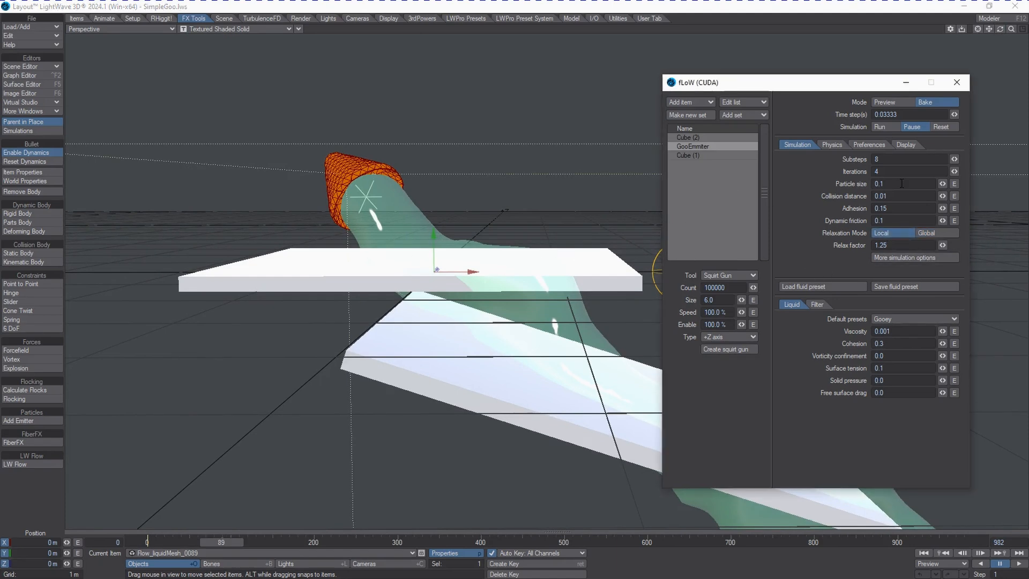
left_click(940, 126)
left_click(883, 127)
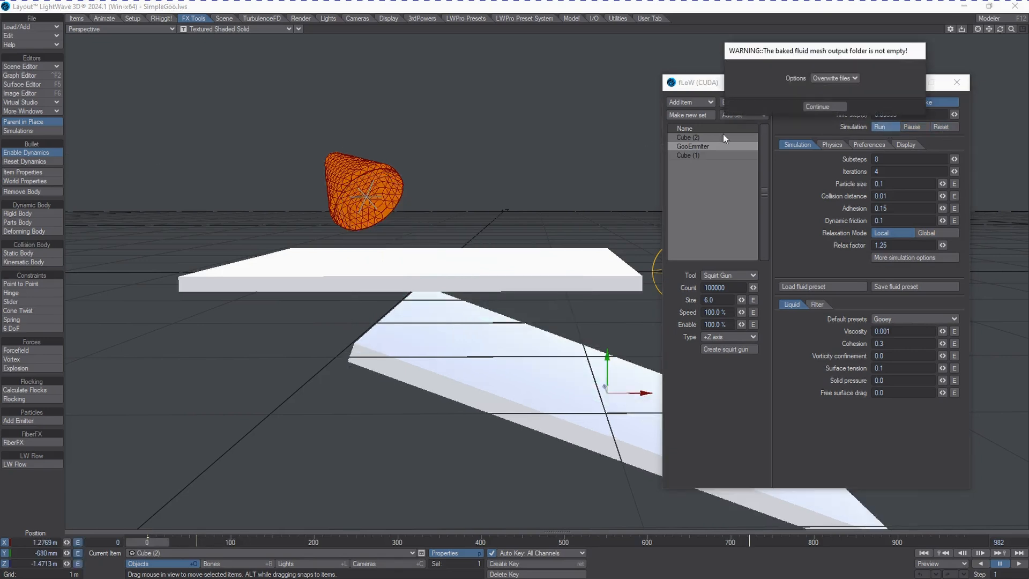
left_click(816, 104)
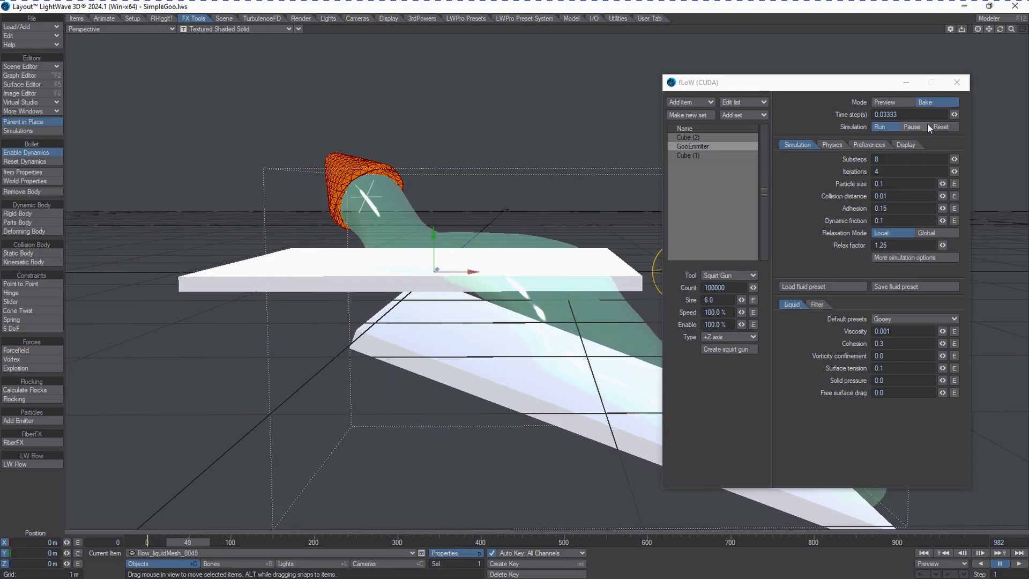
left_click(914, 127)
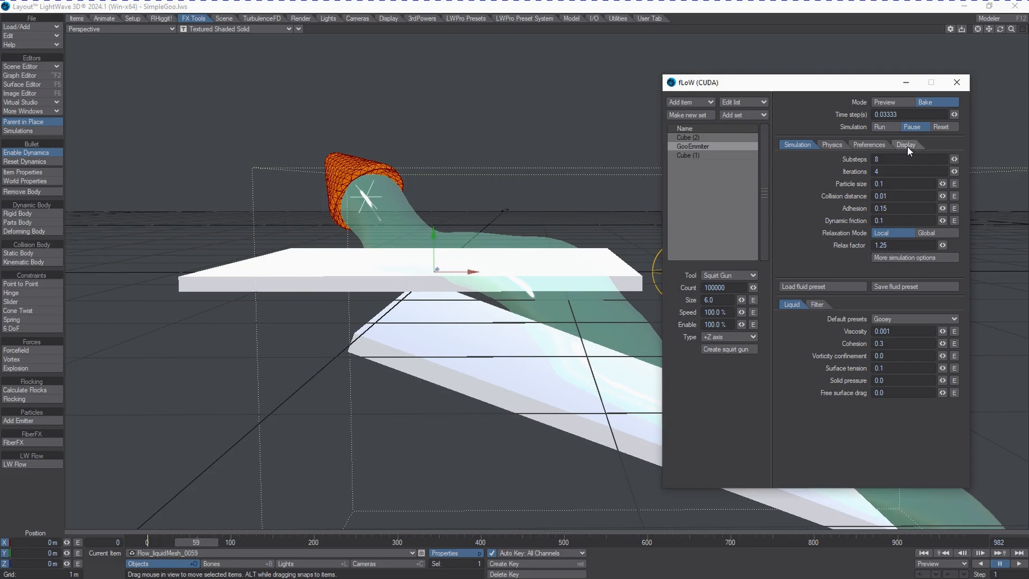
Set the relax factor to 2.0 and rebake the fluid from the start, overwriting the existing files, until paused.
left_click(935, 127)
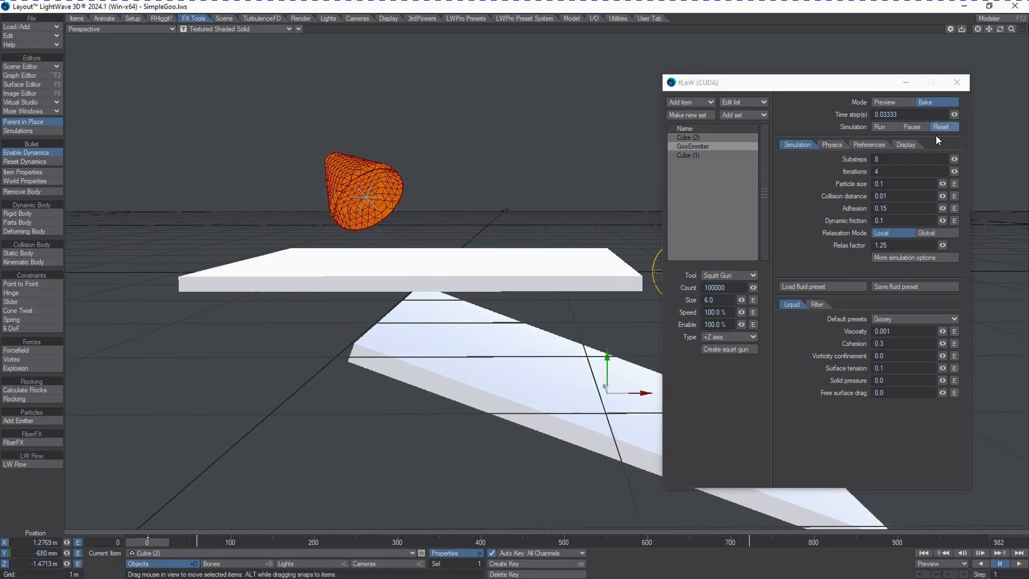
left_click(897, 244)
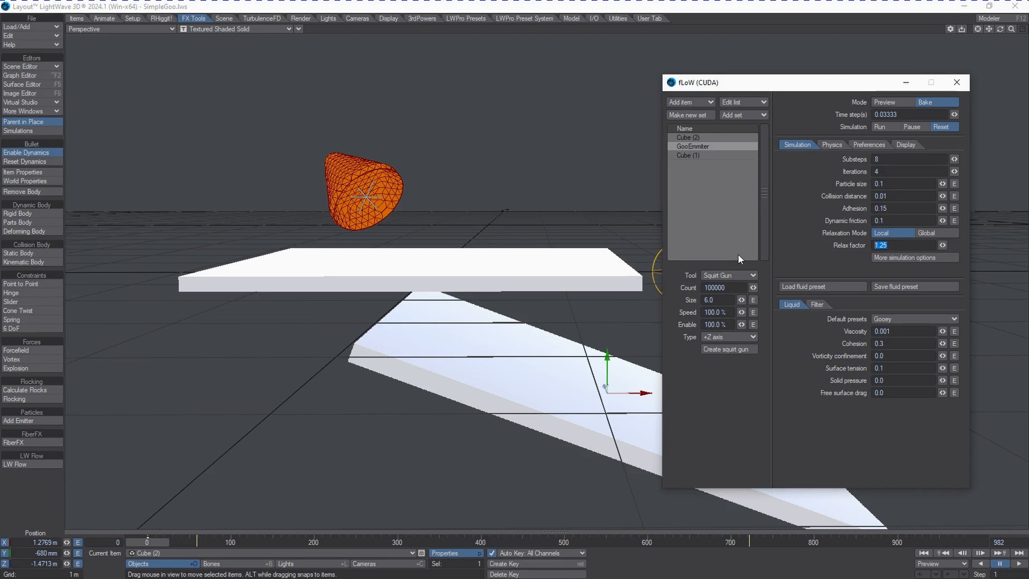
type("2")
key("Tab")
left_click(882, 127)
left_click(809, 104)
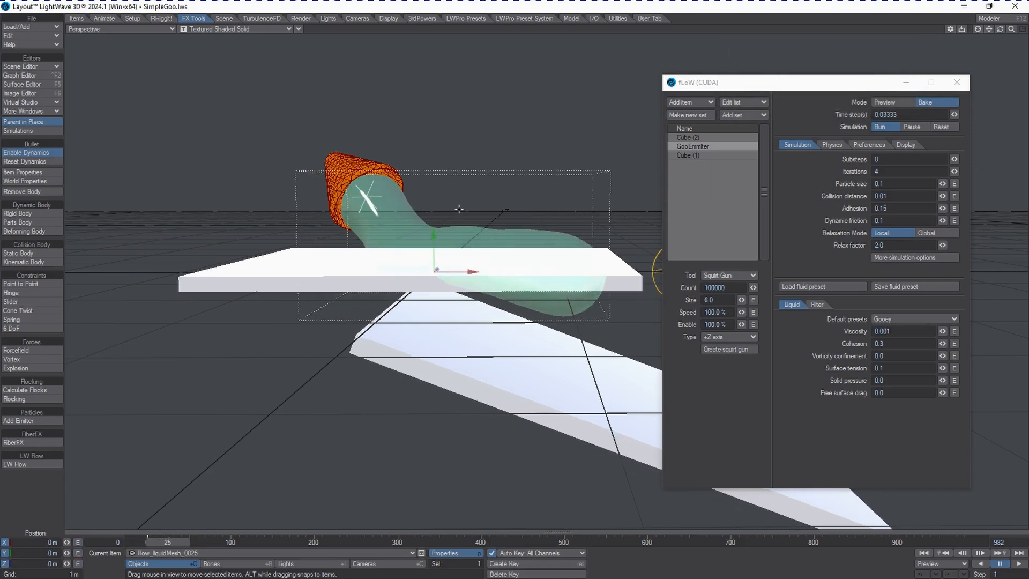
left_click_drag(712, 82, 787, 35)
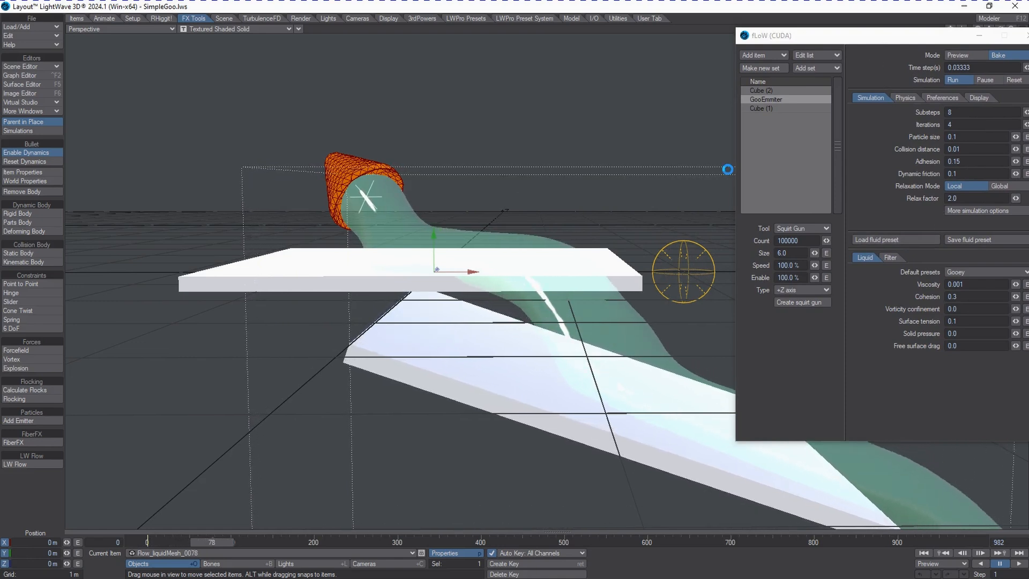
left_click_drag(911, 35, 842, 32)
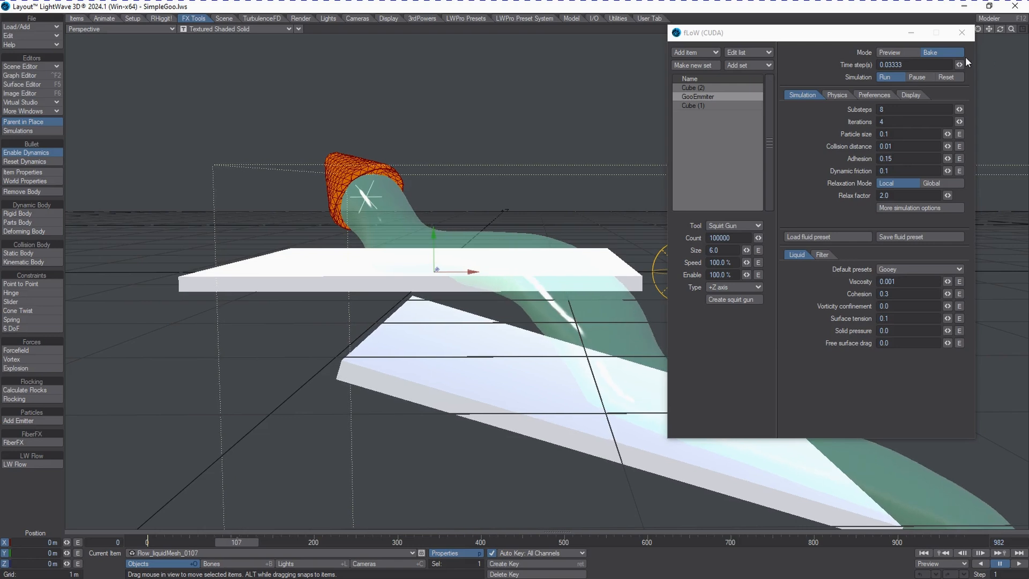
left_click(918, 77)
Set the relax factor to 5.0 and rebake the fluid from the start, overwriting the existing files.
left_click(899, 196)
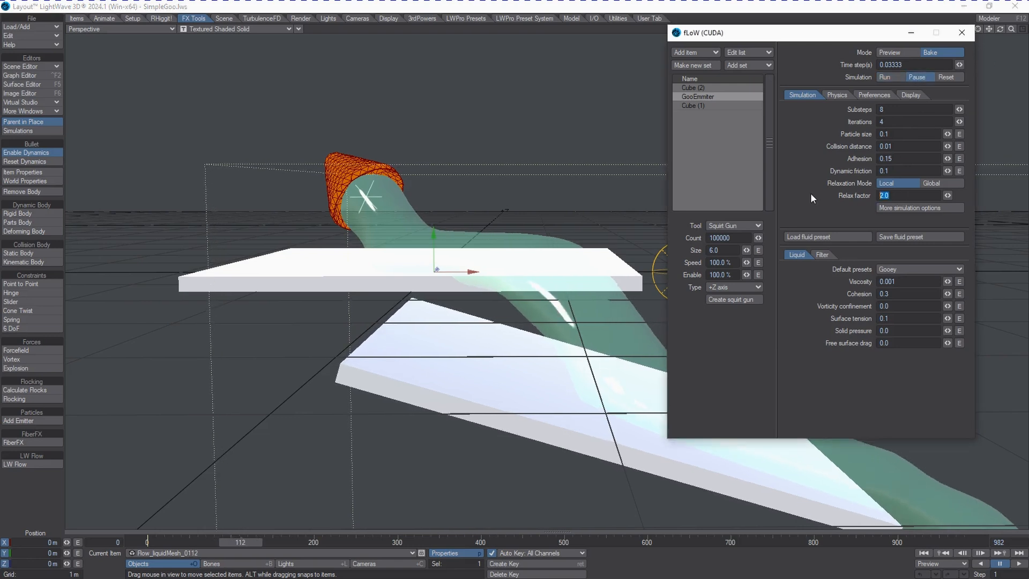
type("5")
key("Tab")
left_click(948, 77)
left_click(884, 76)
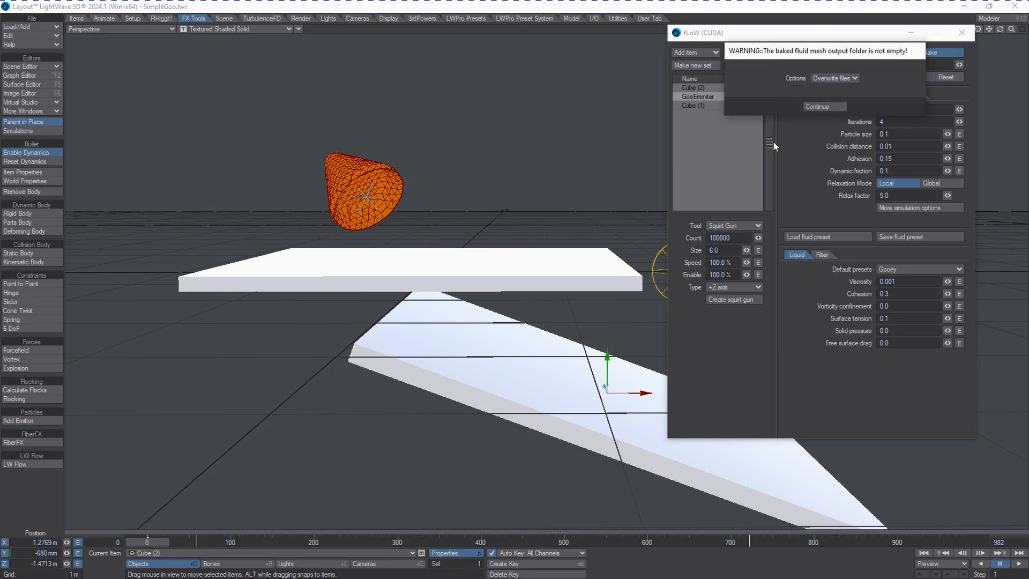
left_click(824, 106)
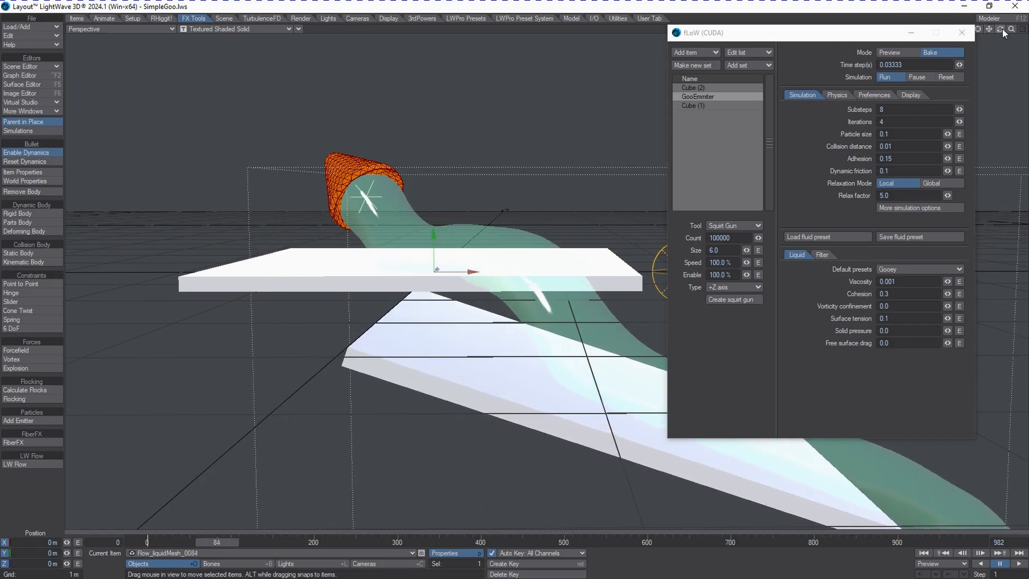
Zoom out and clear the Flow window away from the falling fluid stream, and pause the bake.
left_click_drag(1011, 29, 860, 91)
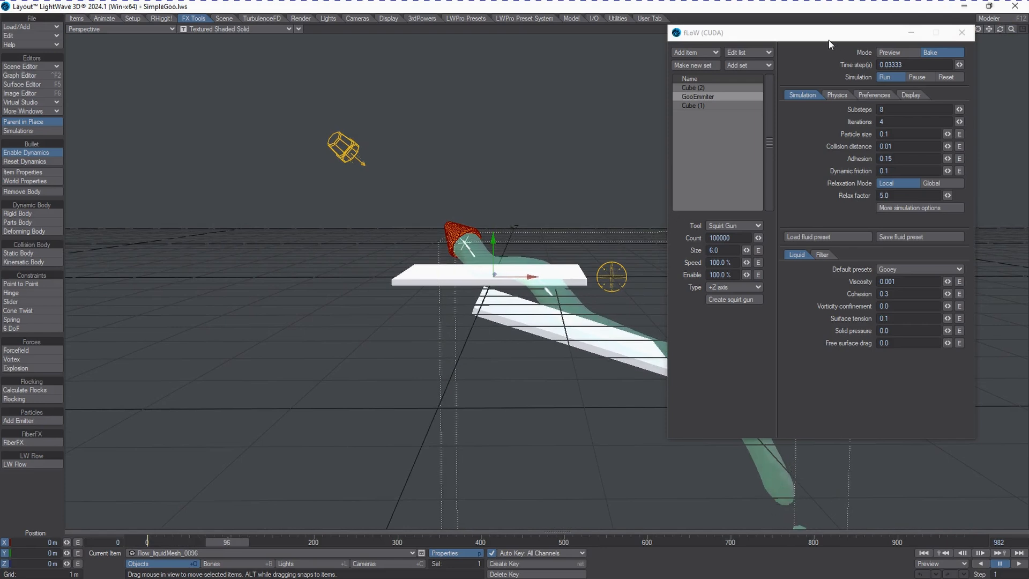
left_click_drag(831, 39, 283, 98)
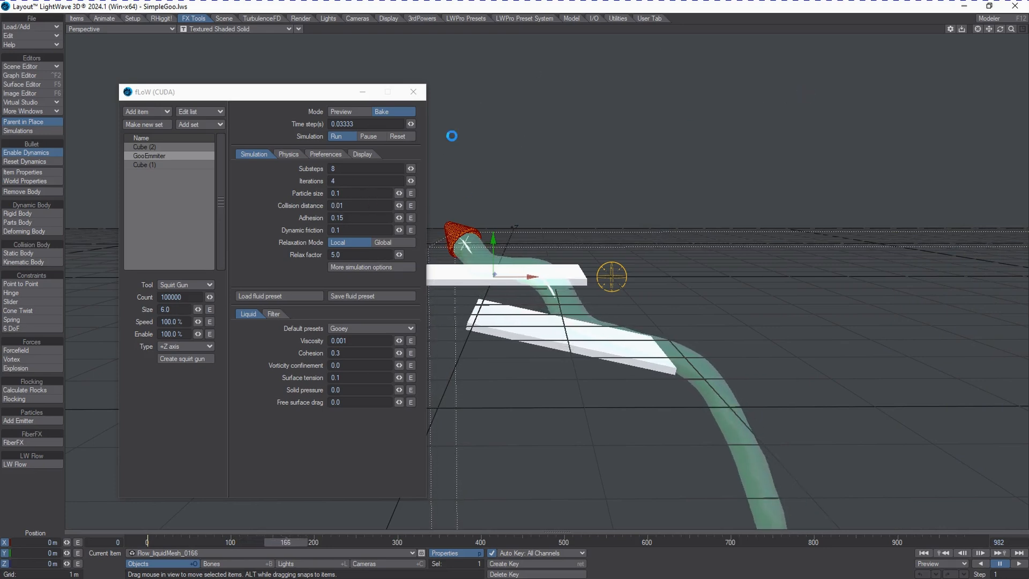
left_click(371, 136)
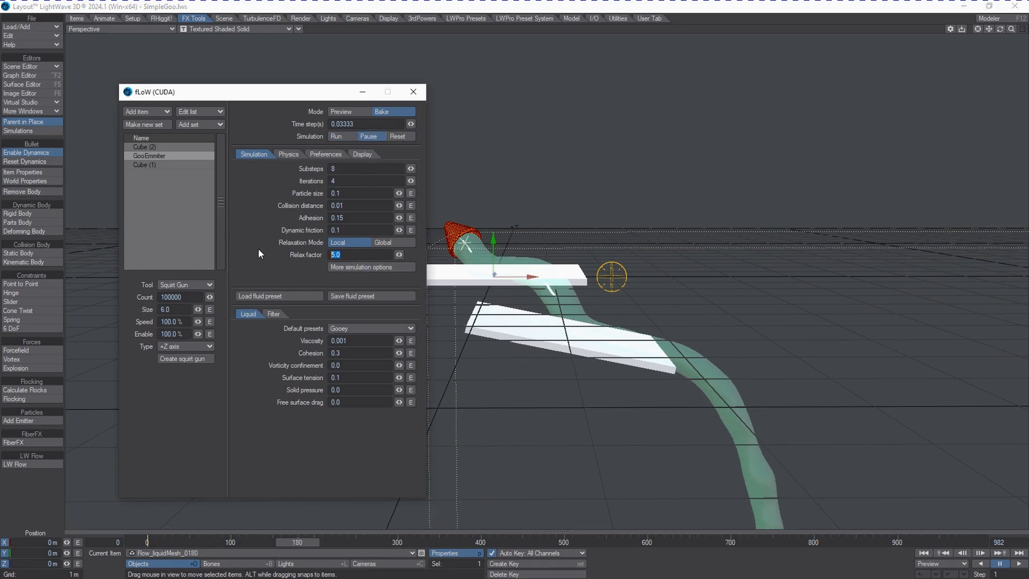
Set the relax factor to 1.25 and rebake the fluid over the existing files until paused.
type("1.25")
key("Tab")
left_click(395, 136)
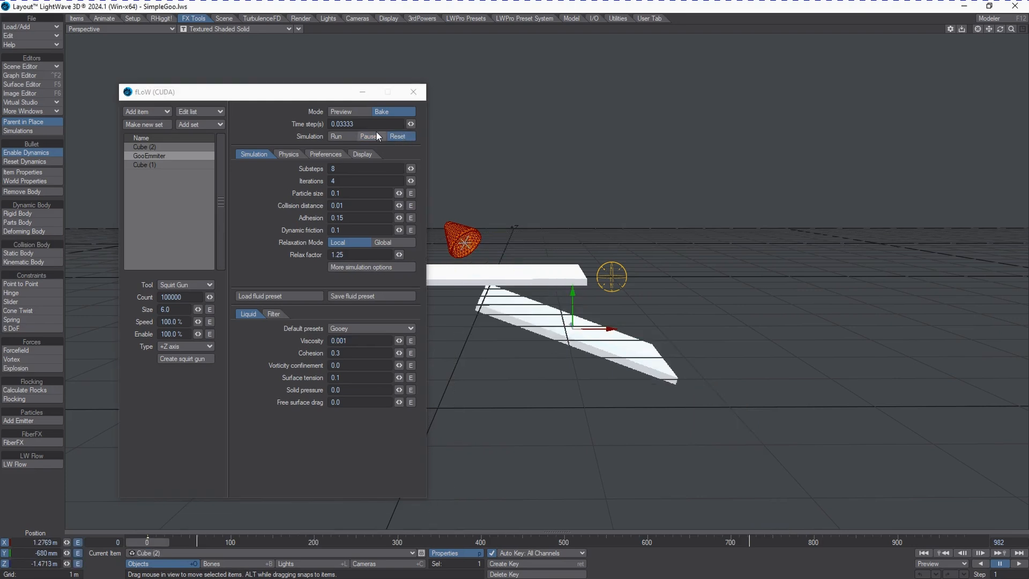
left_click(333, 137)
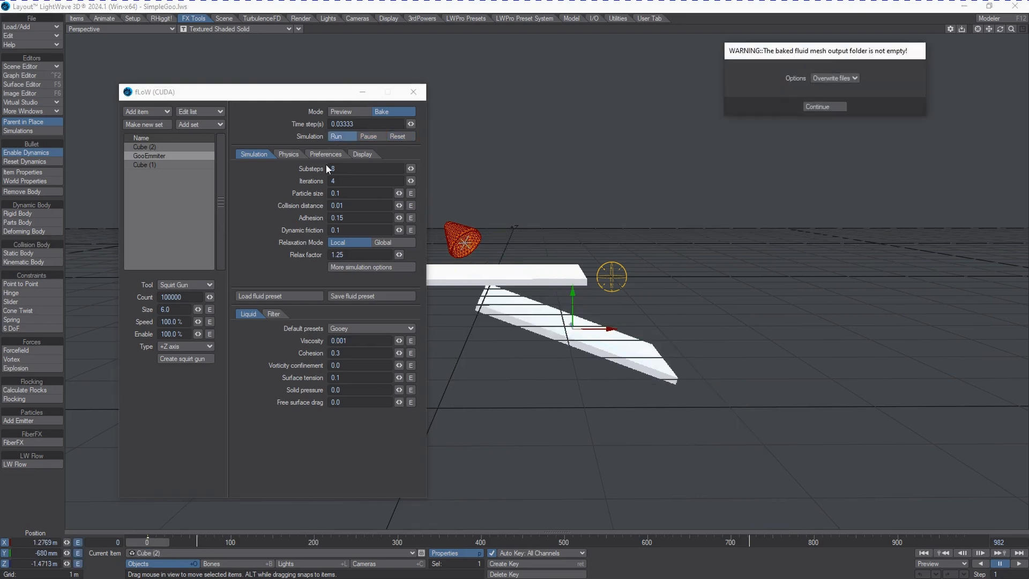
left_click(818, 107)
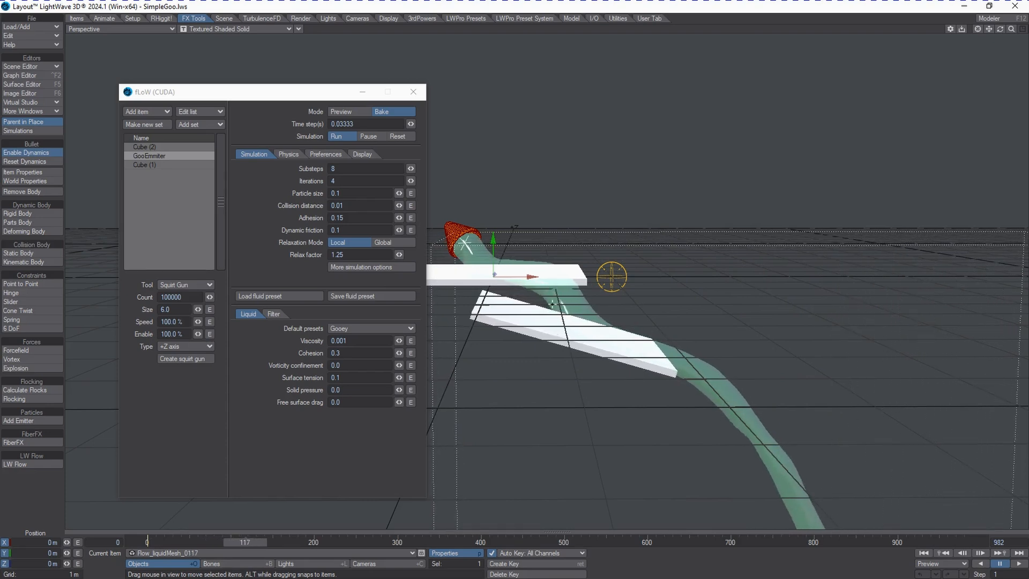
left_click(370, 137)
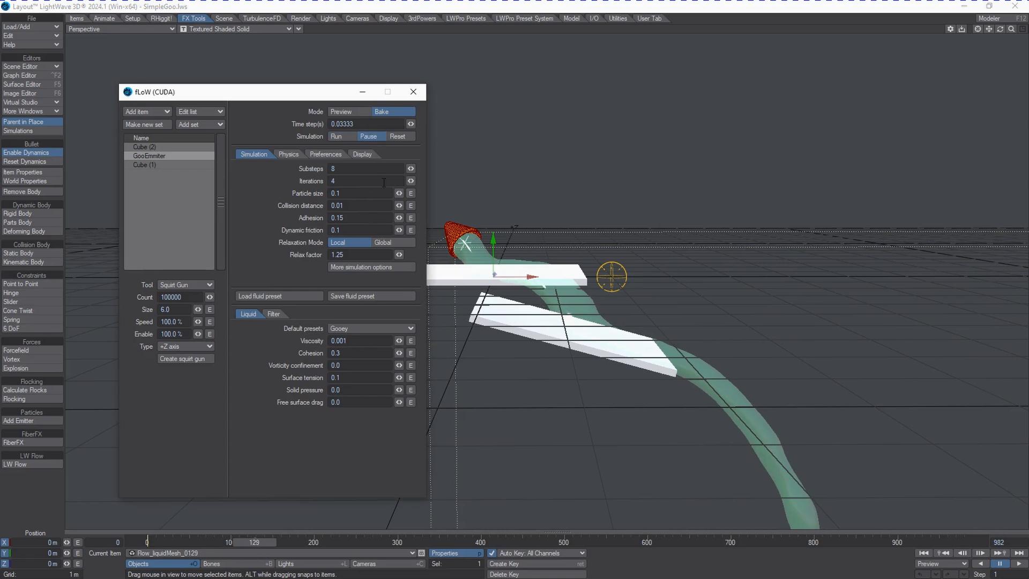
Set the relax factor to 0.75 and rebake the fluid from the start, overwriting the existing files, until paused.
left_click(375, 257)
key("BackSpace")
type(".75")
key("Tab")
left_click(402, 136)
left_click(343, 136)
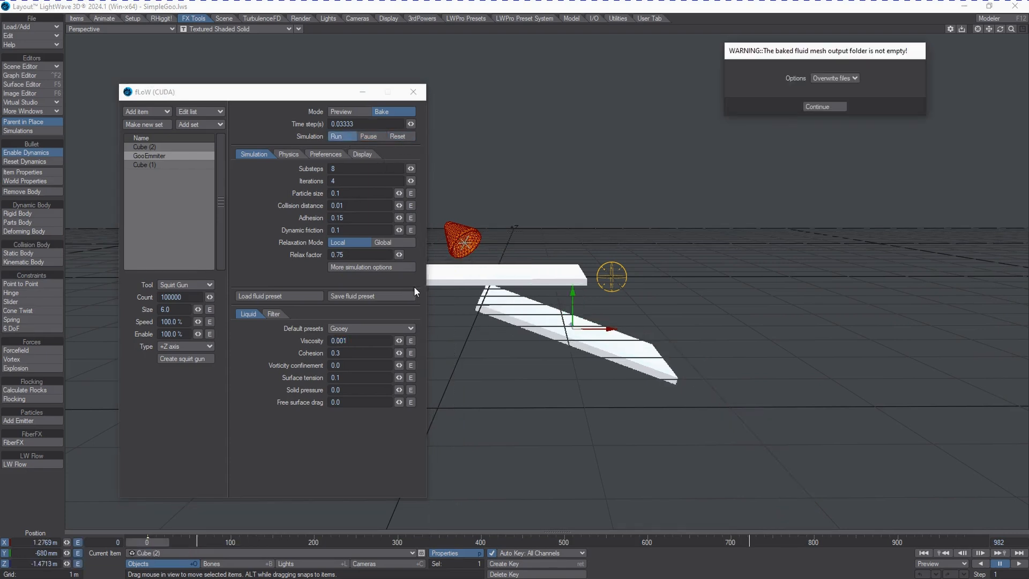
left_click(824, 106)
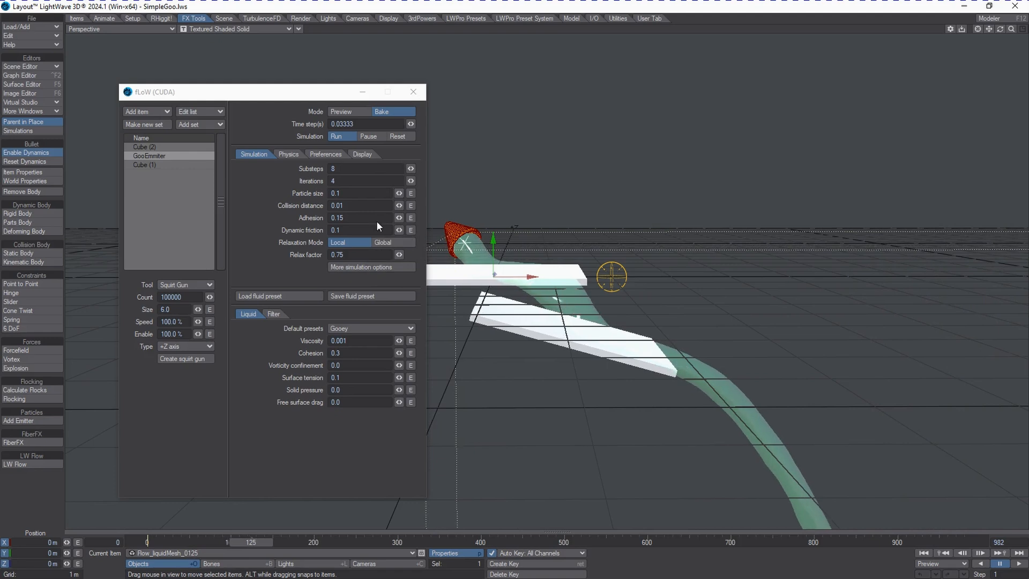
left_click(378, 140)
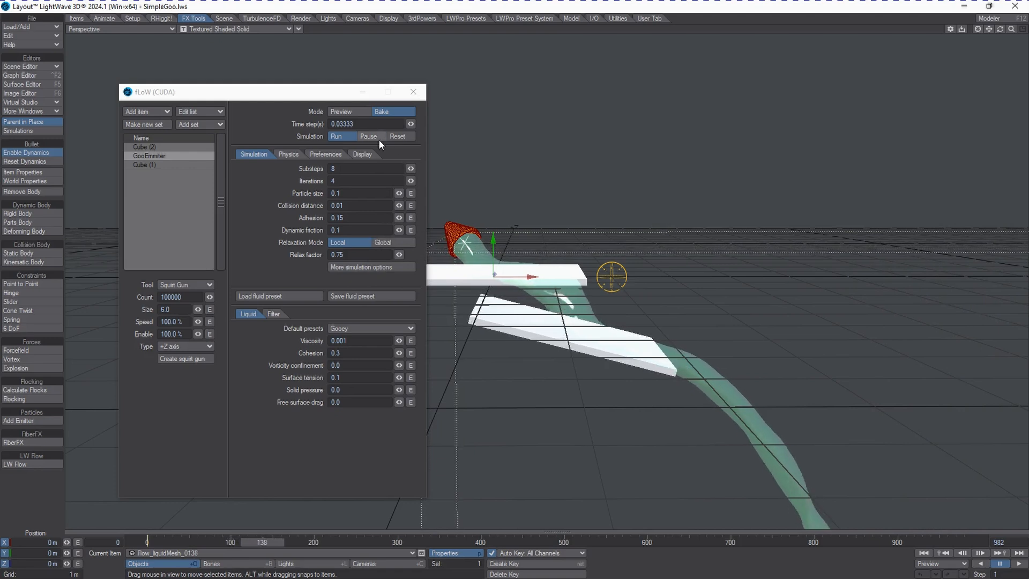
Reset the simulation and open the additional simulation options, keeping the emitter and both slabs in clear view.
left_click(397, 138)
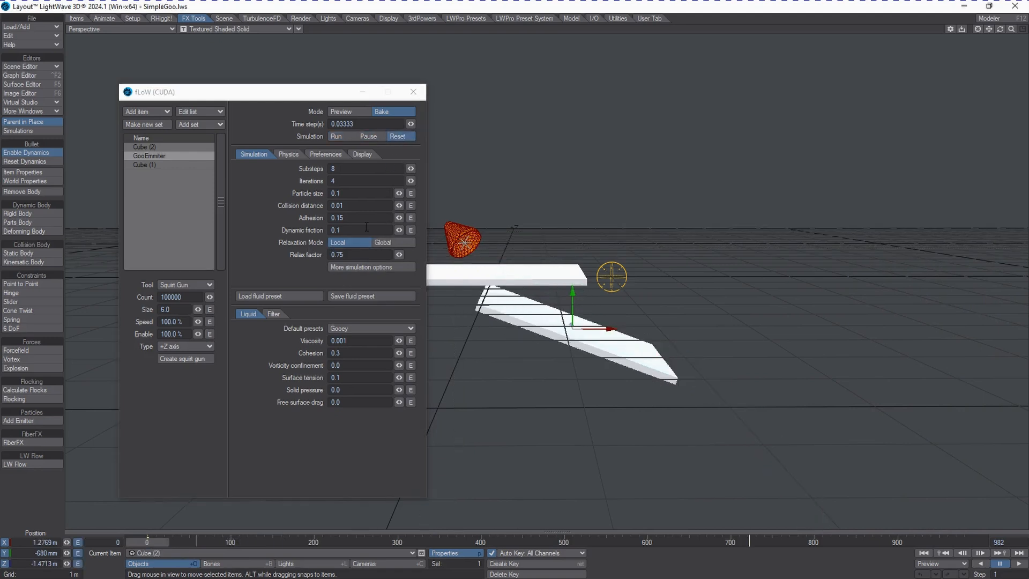
left_click(356, 268)
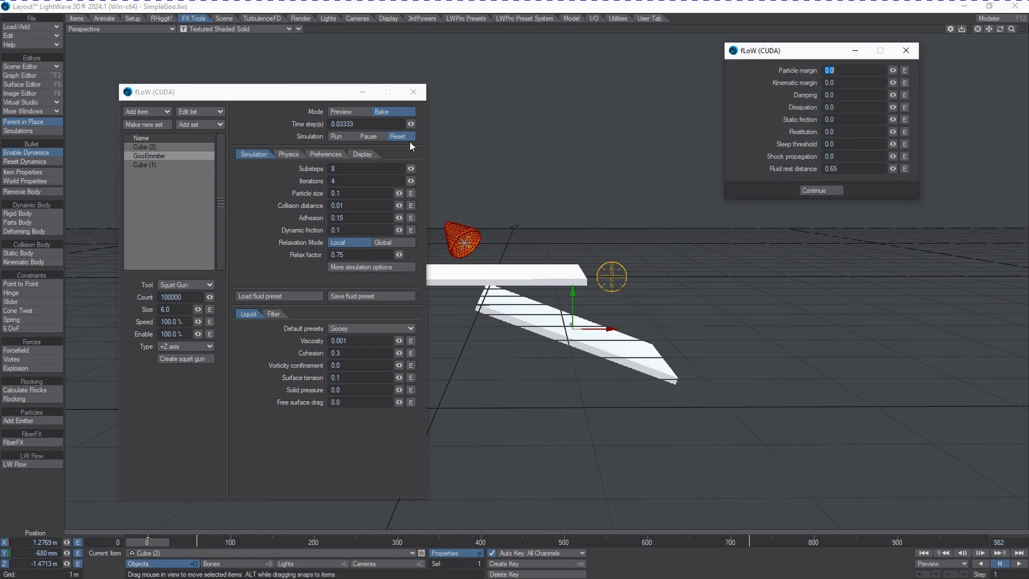
left_click_drag(808, 53, 732, 68)
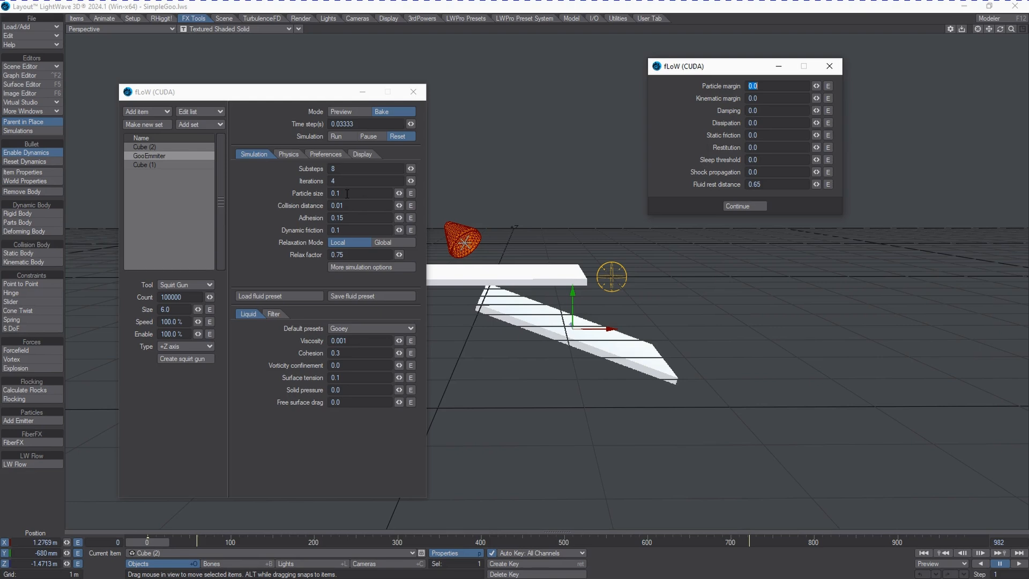
left_click(773, 87)
left_click_drag(1010, 29, 1002, 33)
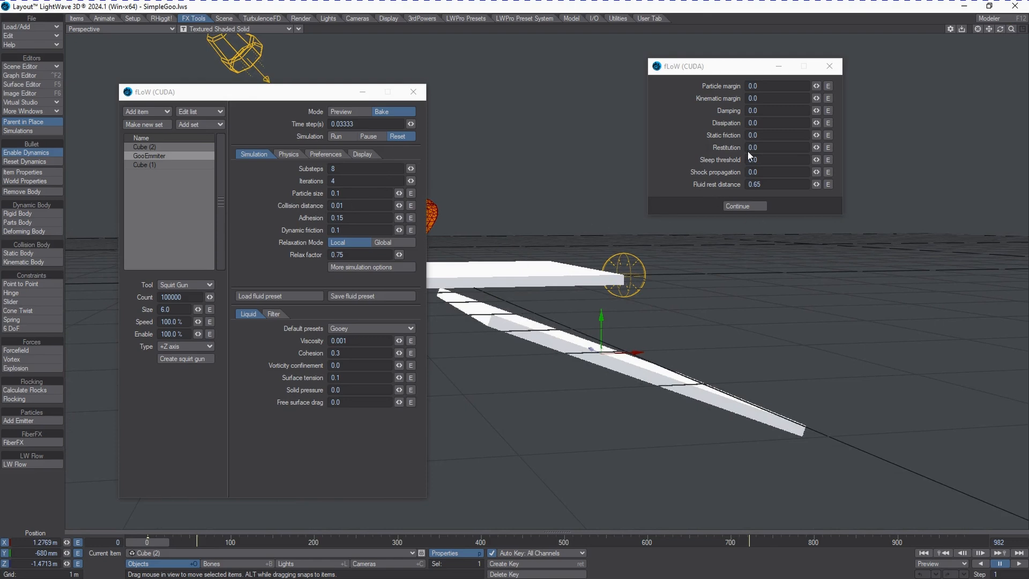
left_click_drag(316, 97, 245, 103)
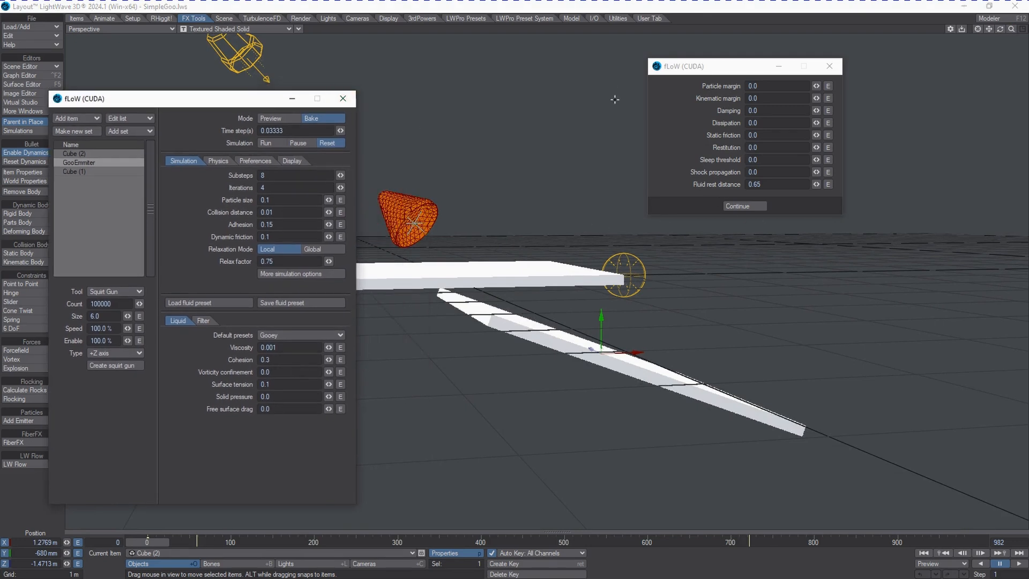
left_click_drag(1001, 33, 867, 65)
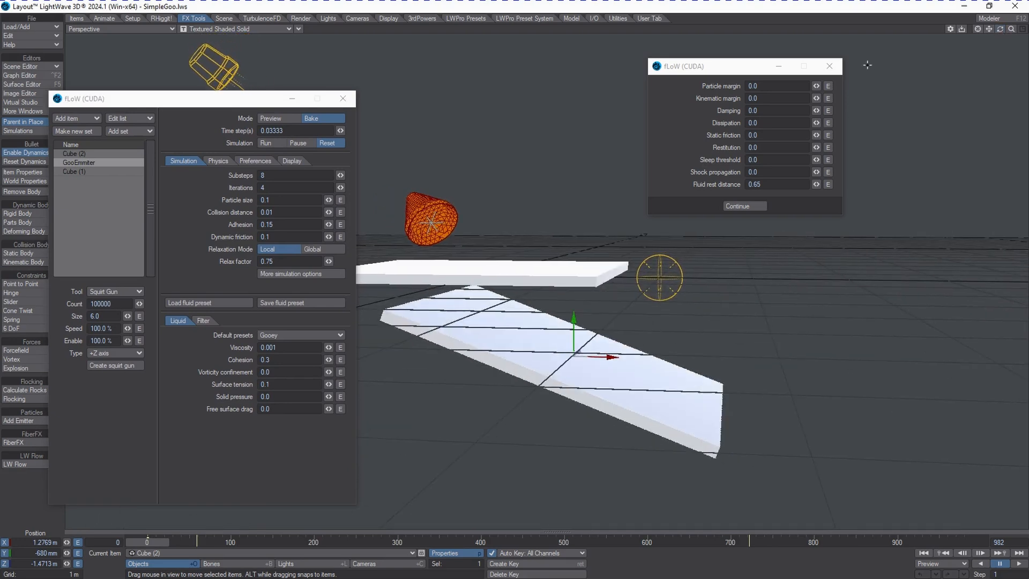
Try a damping of 0.15 by rebaking the fluid over the existing files until paused.
left_click(761, 112)
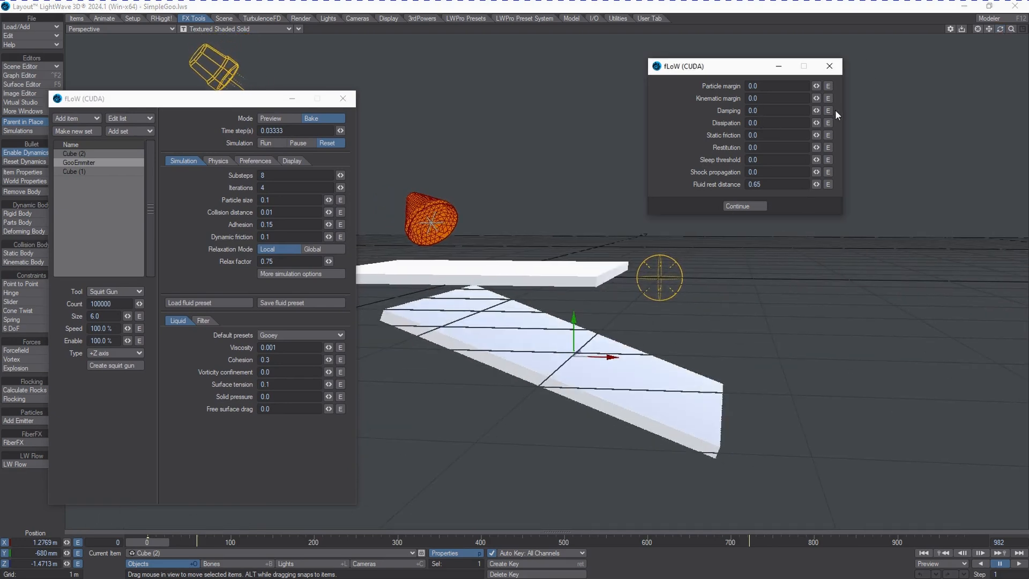
key("BackSpace")
key("BackSpace")
type(".15")
left_click(328, 142)
left_click(744, 206)
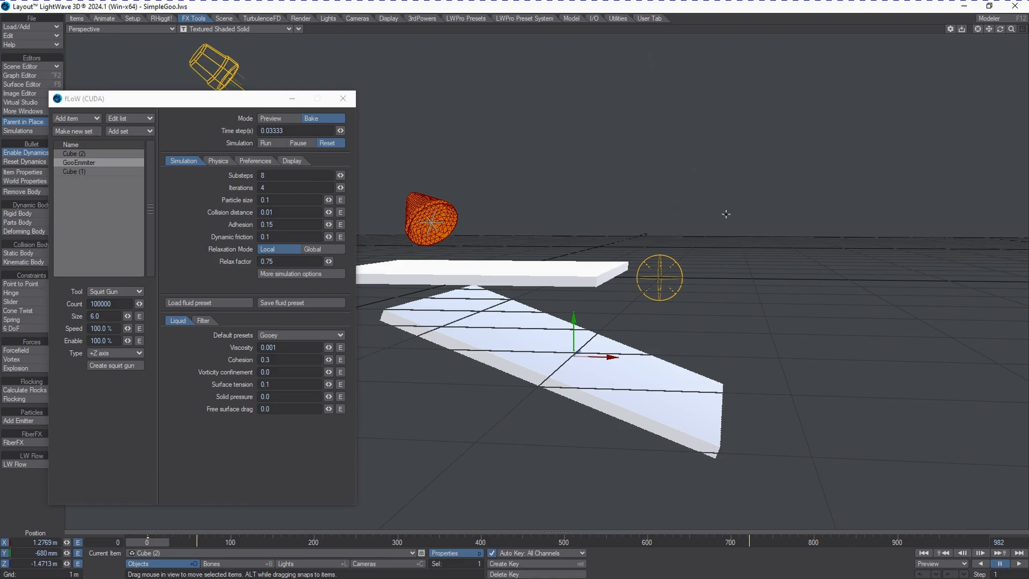
left_click(267, 143)
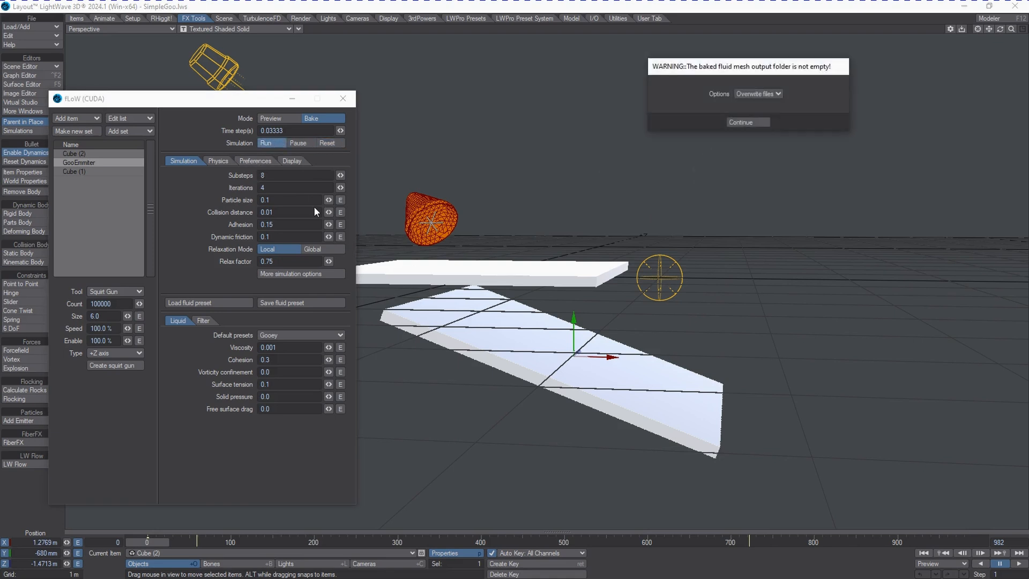
left_click(754, 122)
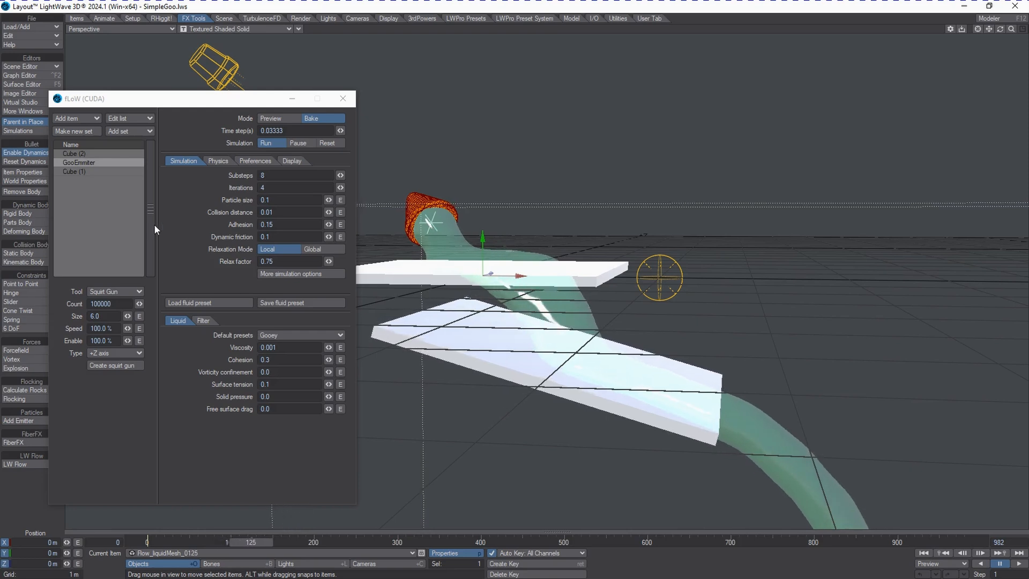
left_click(290, 274)
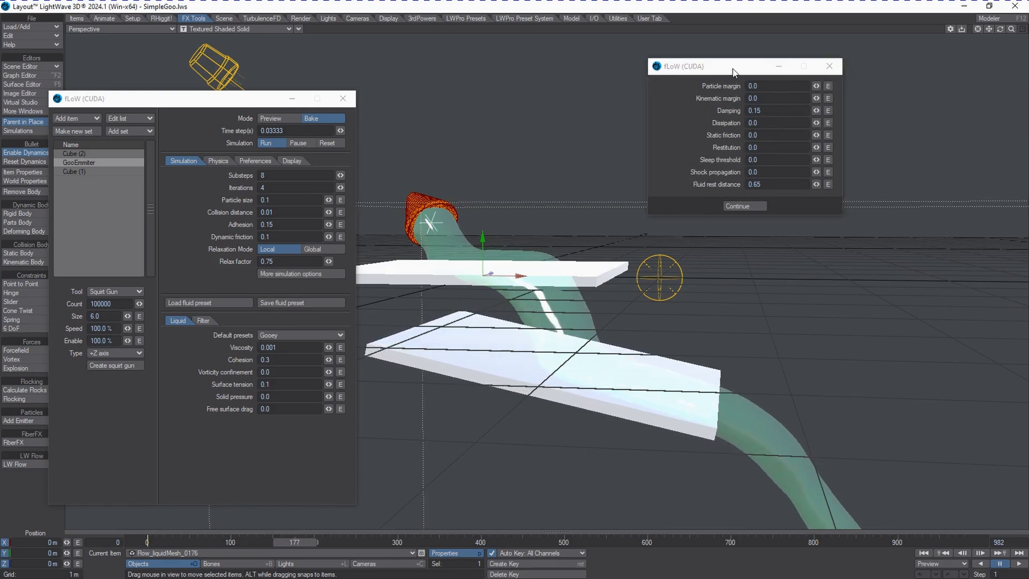
left_click(298, 143)
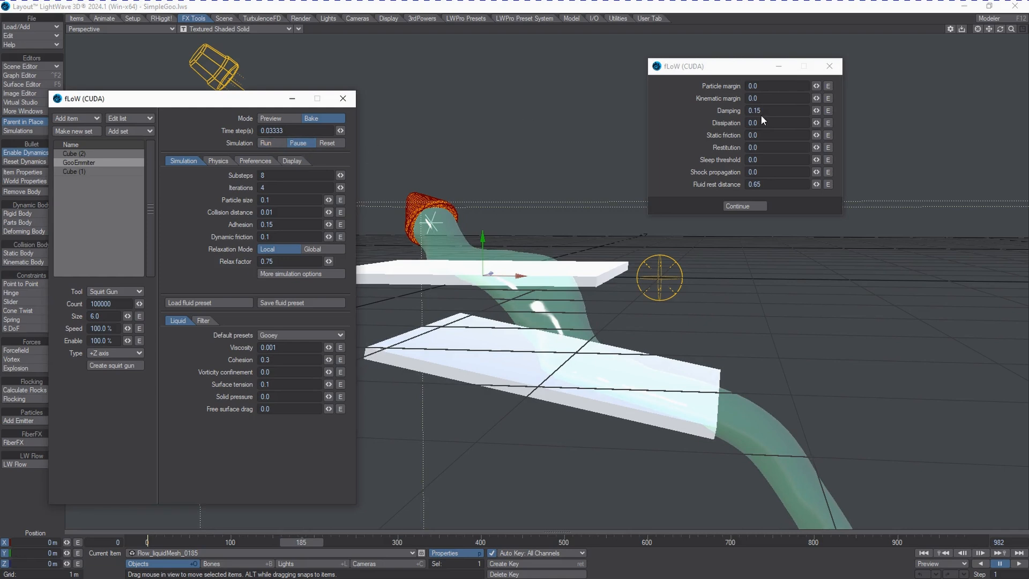
Reset the simulation, raise the damping to 1.0 and rebake the fluid over the existing files until paused.
left_click(332, 143)
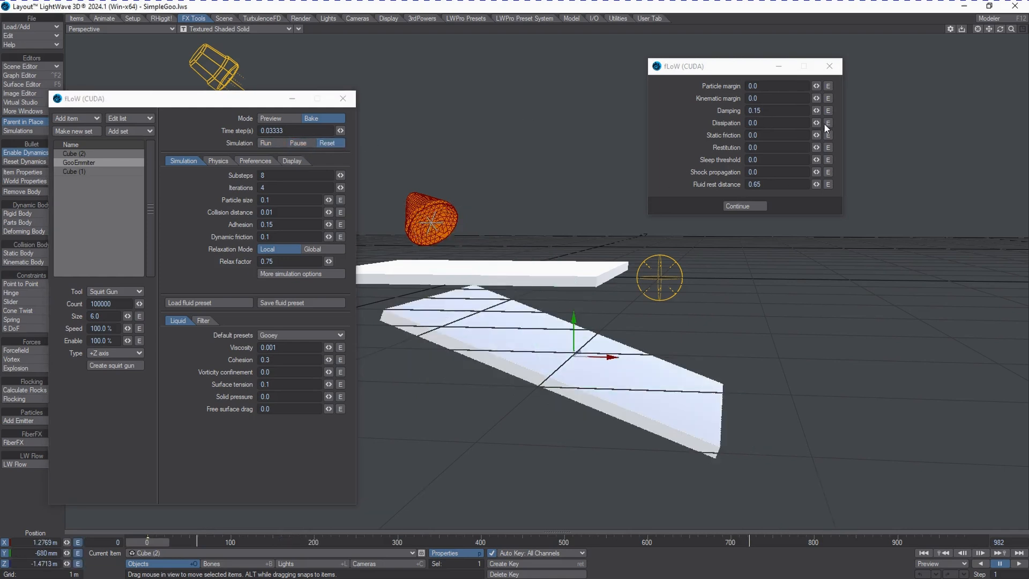
left_click(770, 110)
type("1")
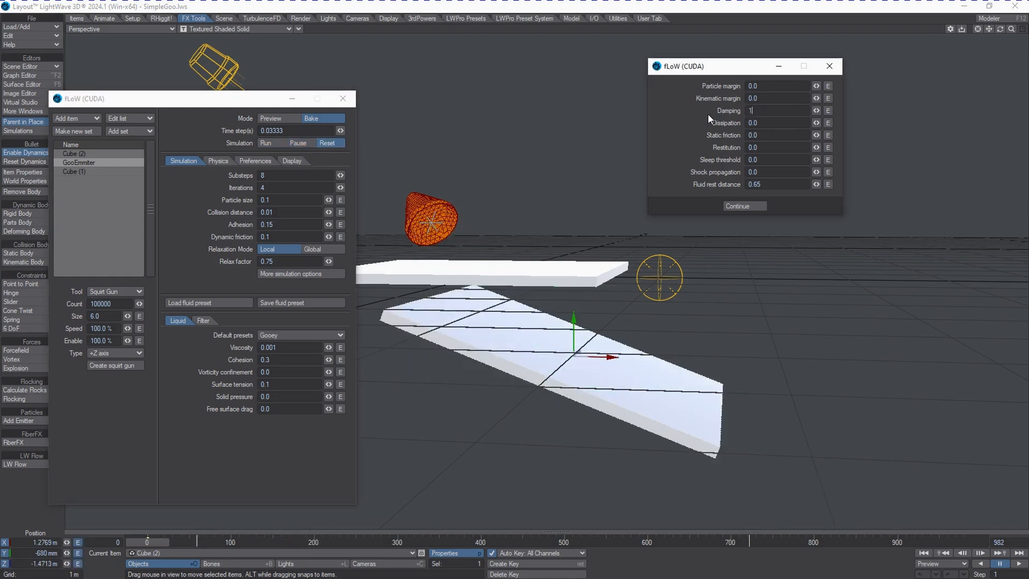
key("Tab")
left_click(267, 143)
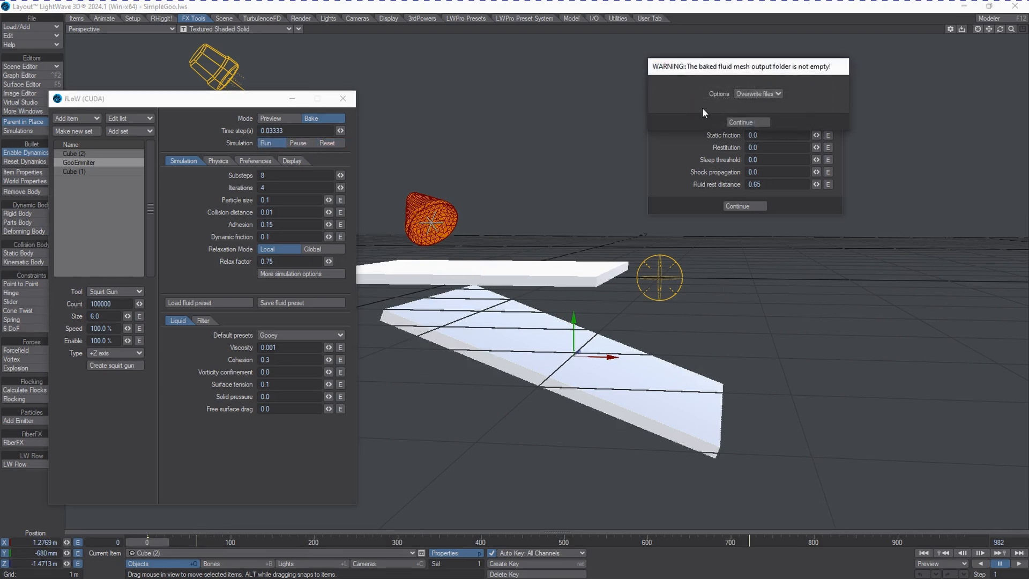
left_click(740, 122)
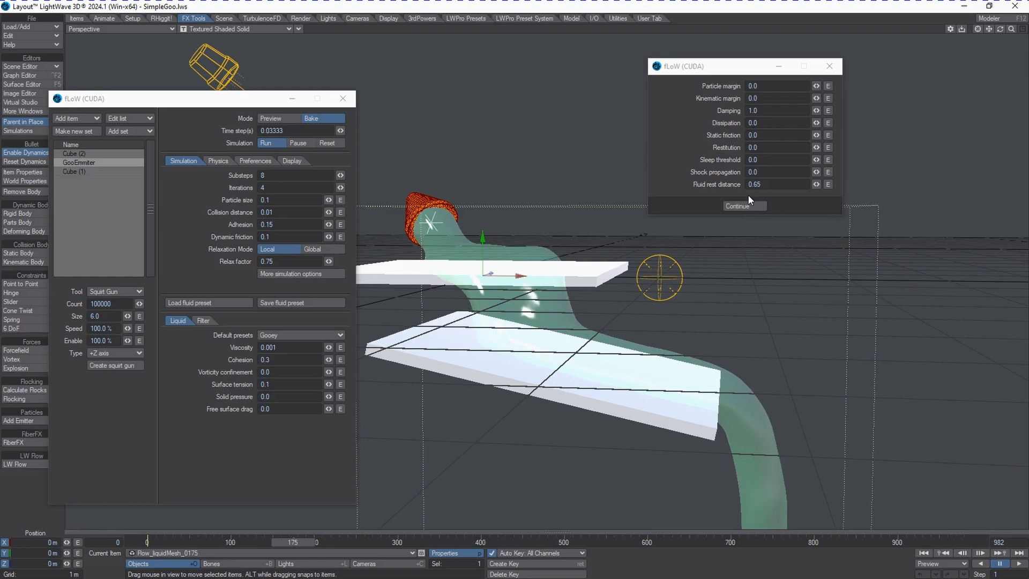
left_click(308, 142)
Set damping to 0 and dissipation to 1, and rebake the reset fluid simulation, overwriting the existing files.
left_click(337, 143)
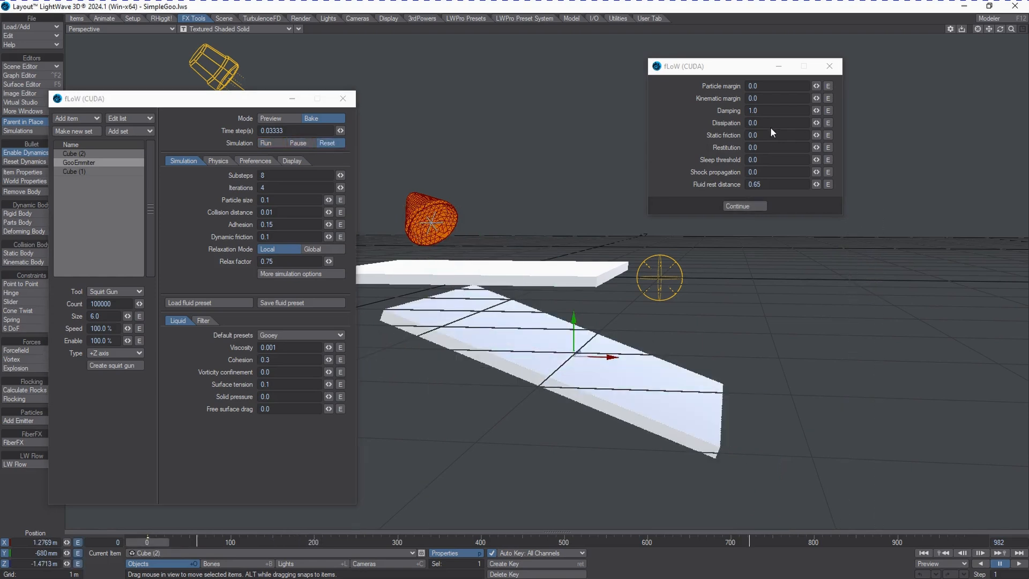
left_click(776, 110)
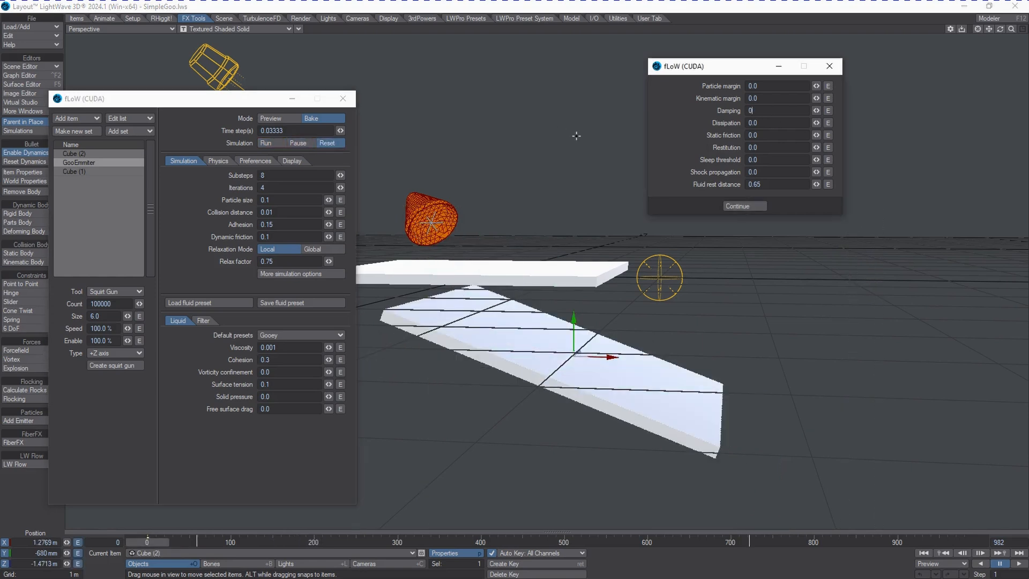
key("Tab")
type("1")
key("Tab")
left_click(747, 207)
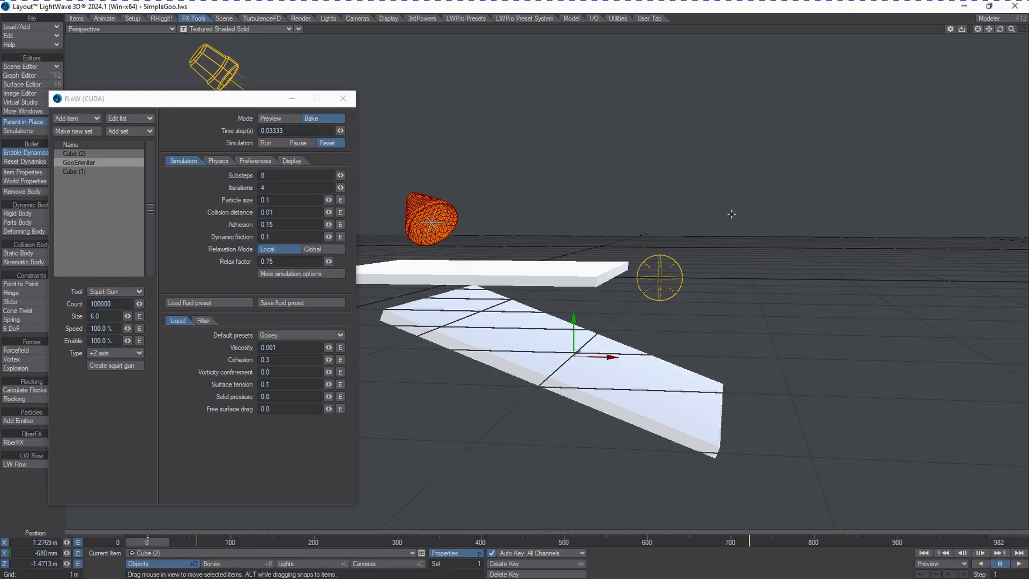
left_click(266, 142)
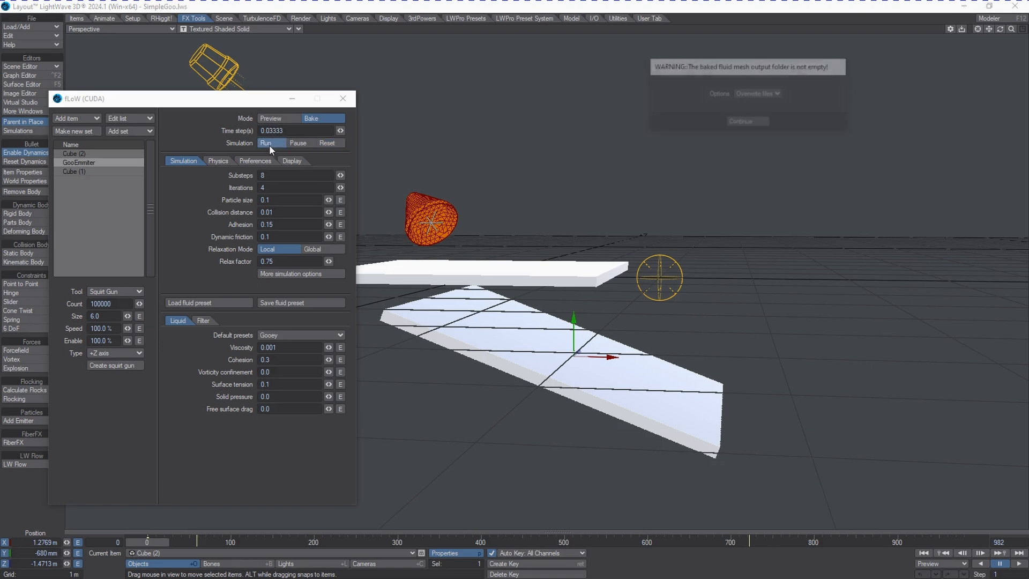
left_click(754, 124)
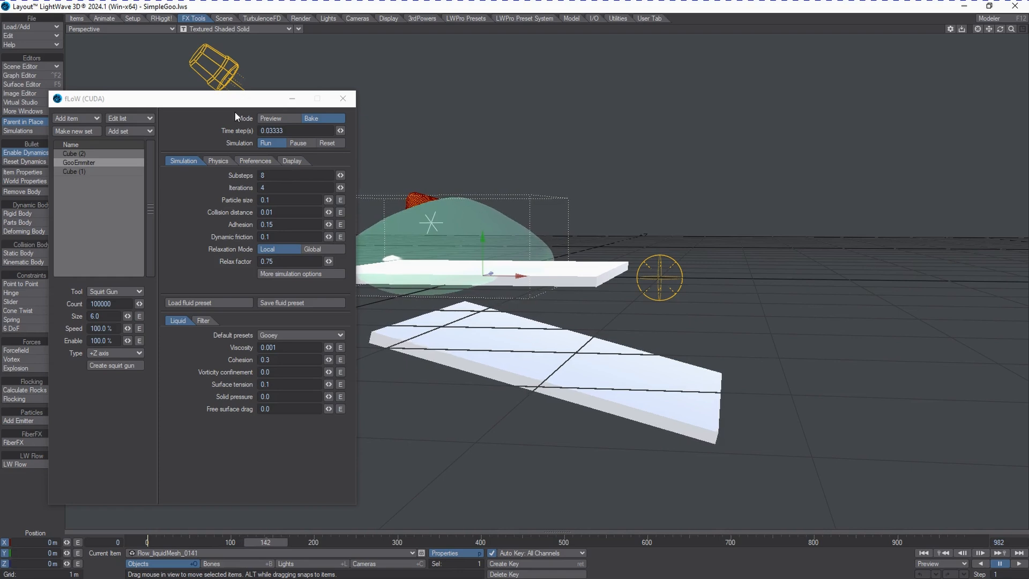
left_click_drag(235, 98, 184, 95)
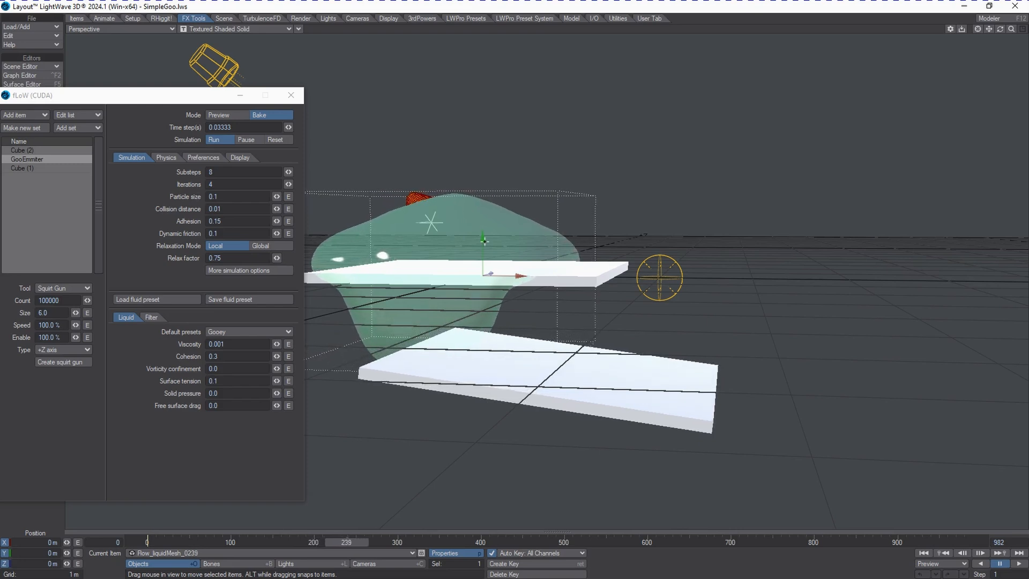
Pause the bake, set dissipation to 0.5 in the additional simulation options and rebake the reset fluid over the existing files until paused.
left_click(246, 140)
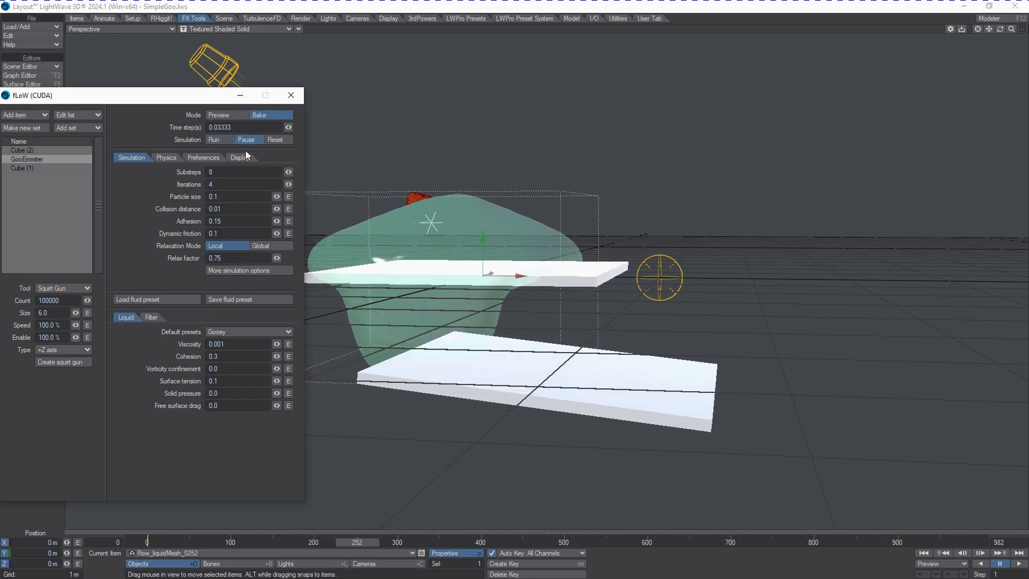
left_click(239, 270)
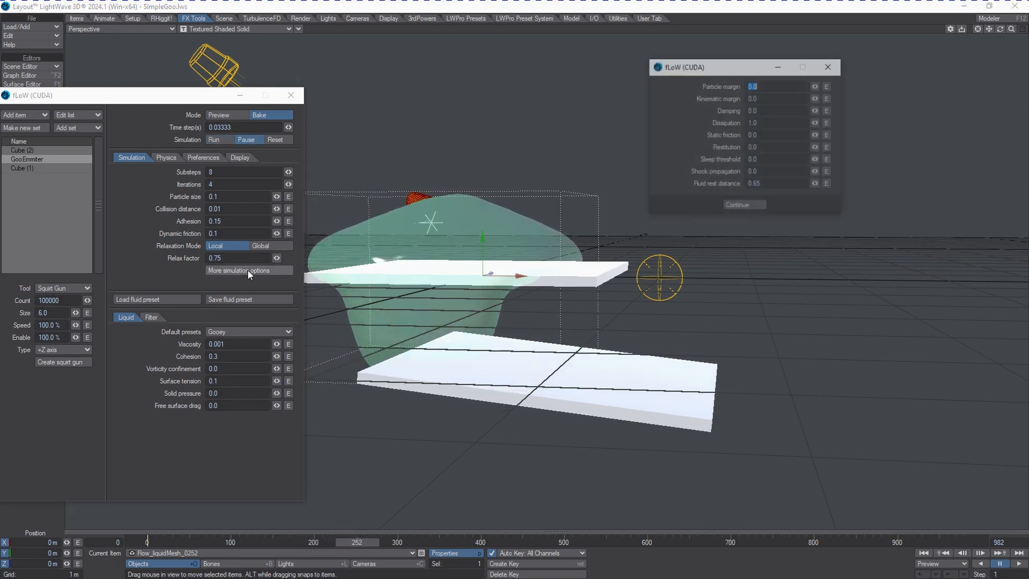
left_click(769, 123)
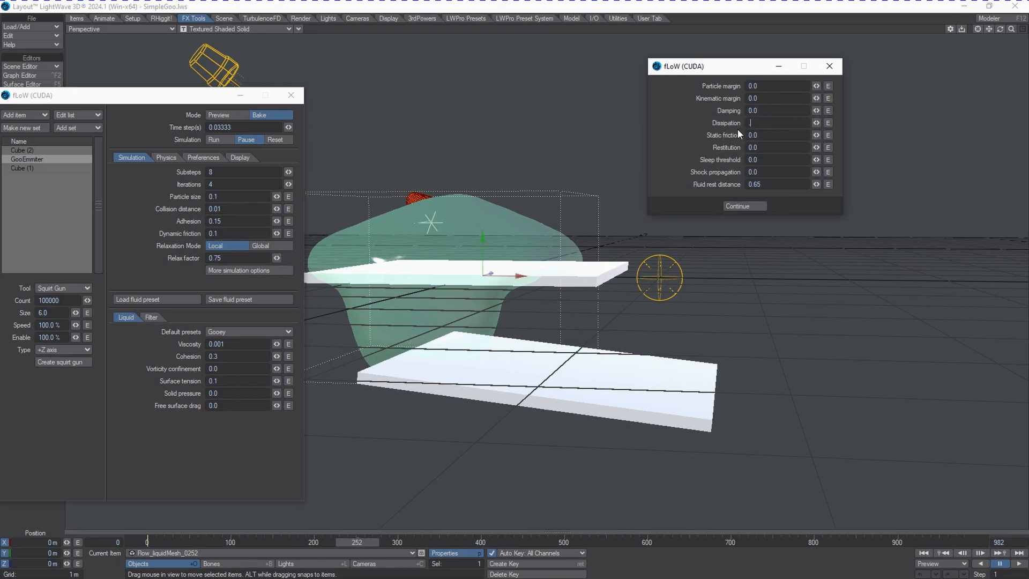
left_click(278, 139)
left_click(214, 140)
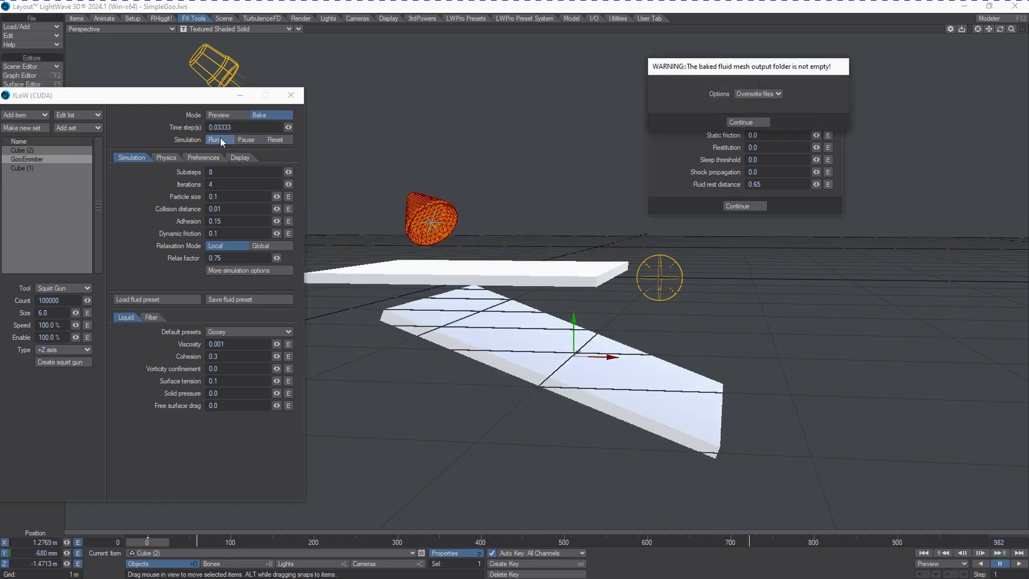
left_click(769, 123)
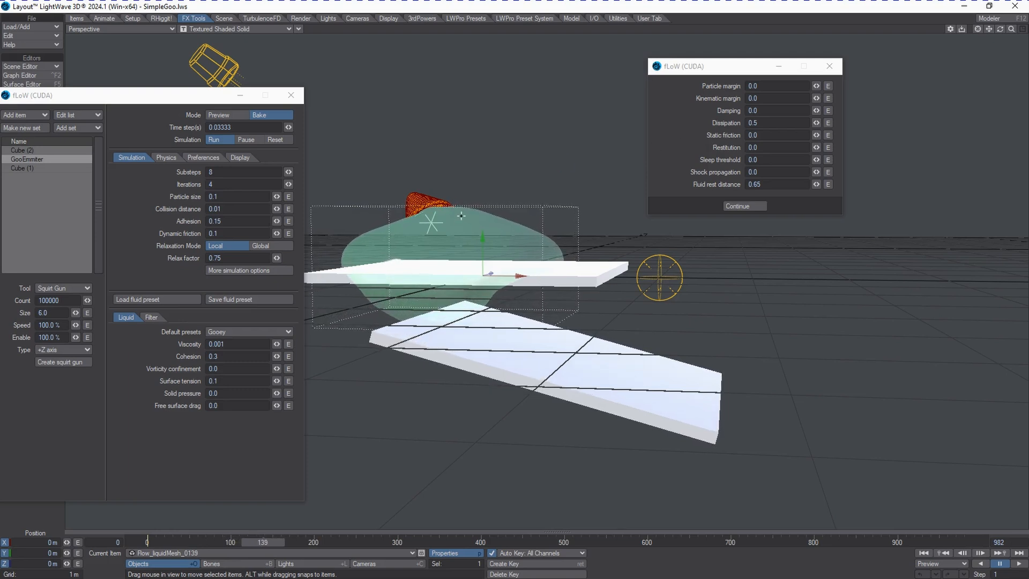
left_click(256, 140)
Reset the simulation, set dissipation to 0 and static friction to 1, and rebake over the existing files until paused.
left_click(275, 141)
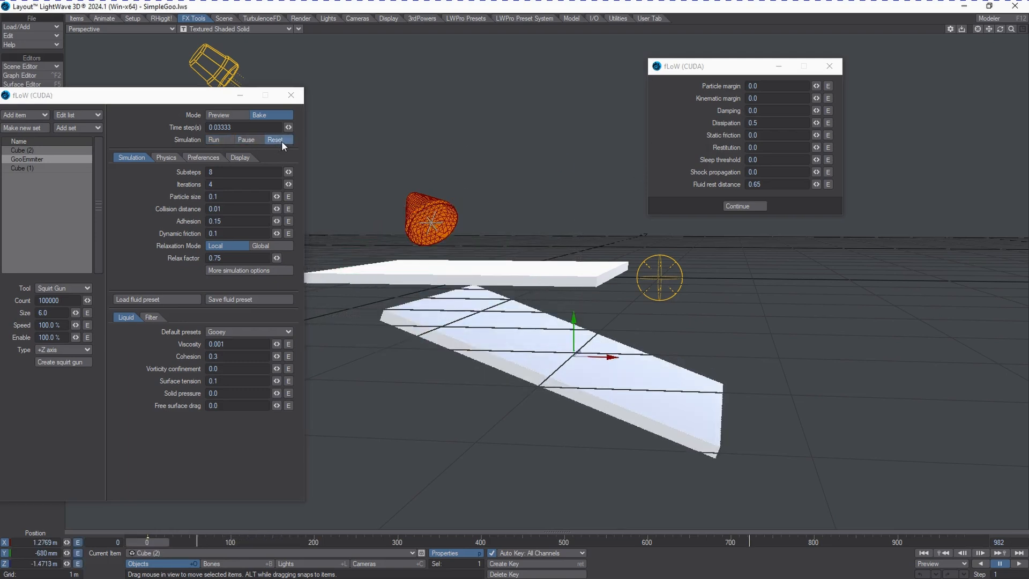
left_click(770, 124)
type("0")
key("Tab")
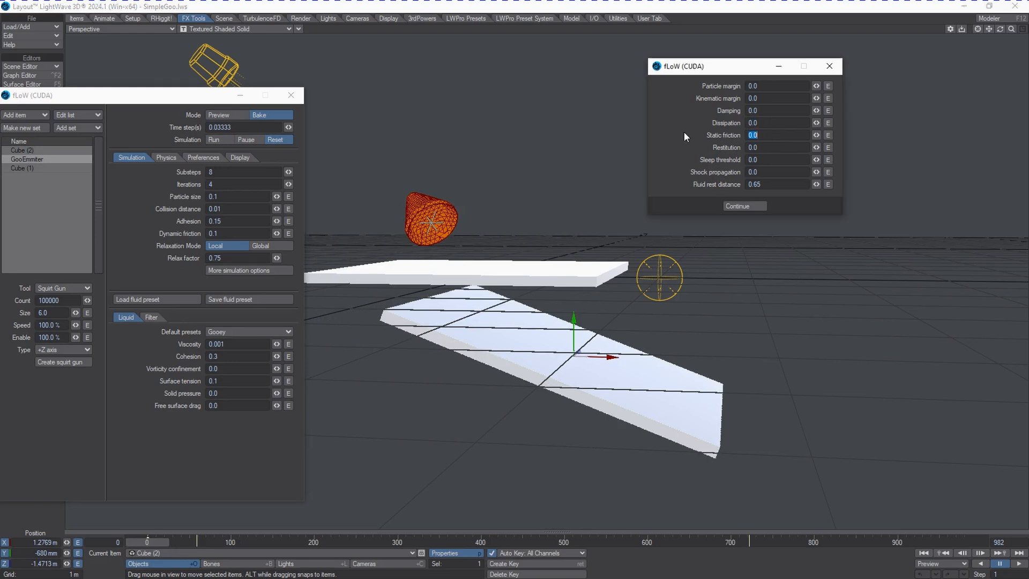
type("1")
key("Tab")
left_click(221, 139)
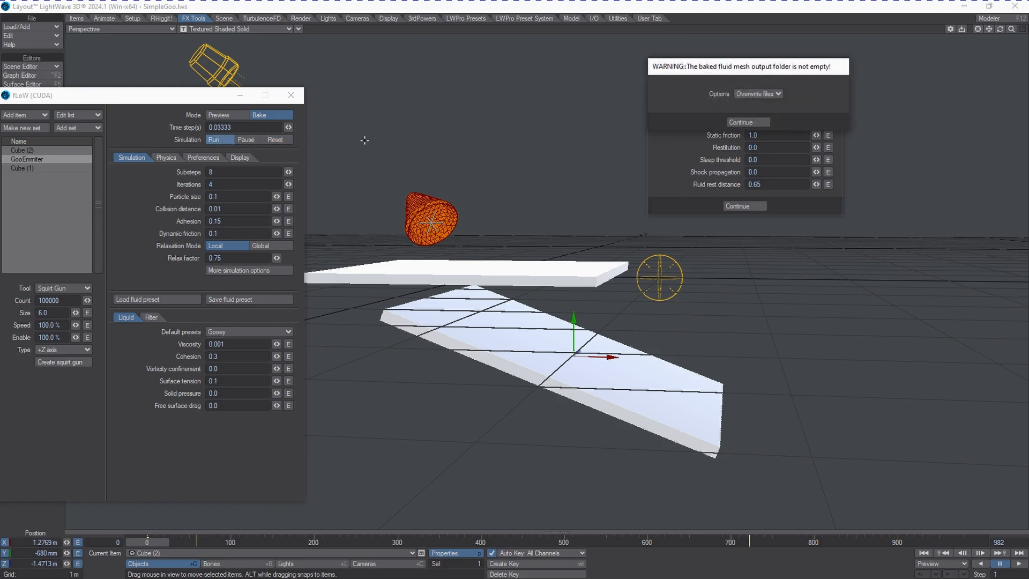
left_click(737, 120)
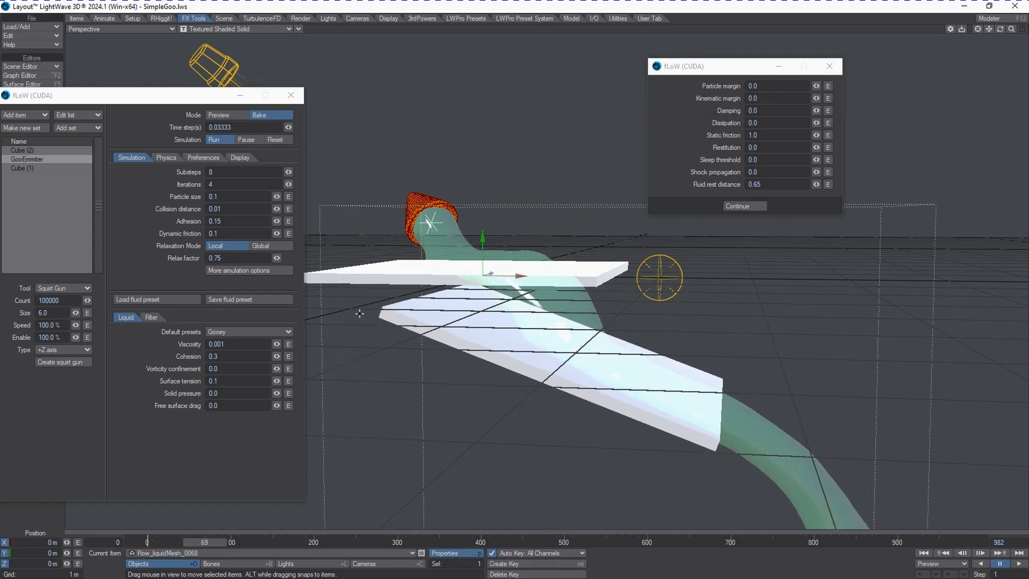
left_click(246, 140)
Reset the simulation, raise static friction to 10 and rebake the fluid until paused.
left_click(275, 139)
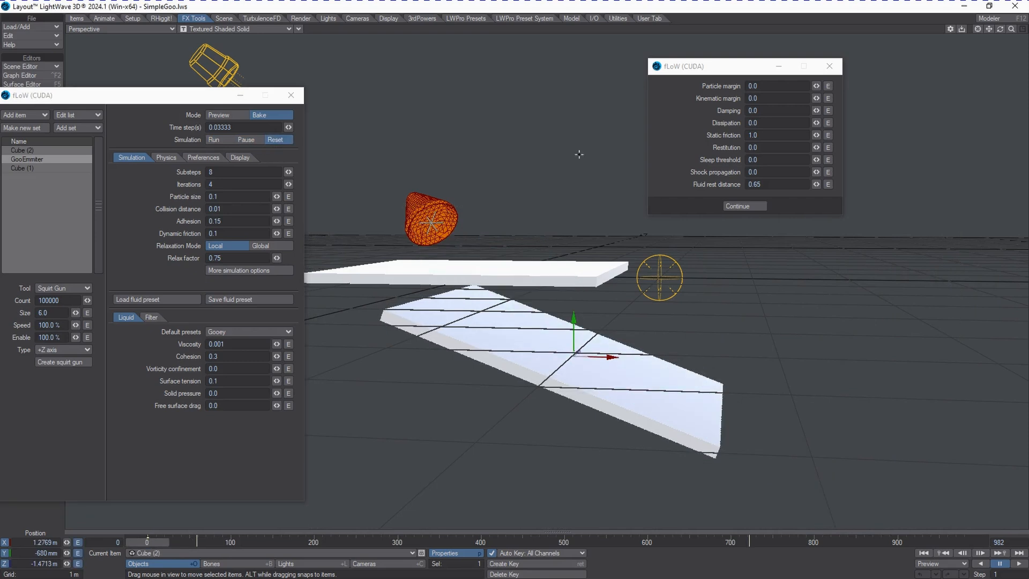
left_click(755, 135)
type("10")
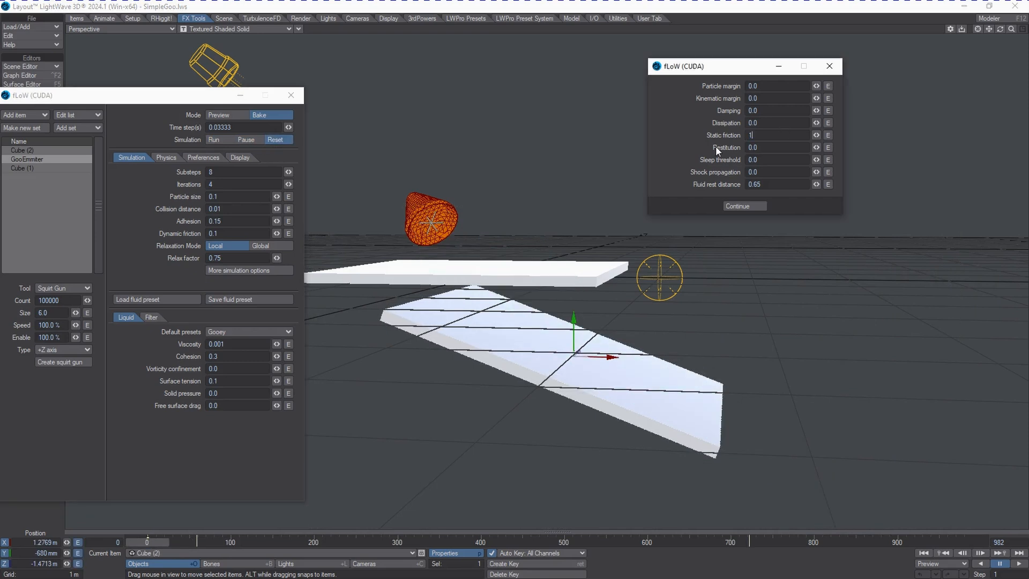
left_click(205, 234)
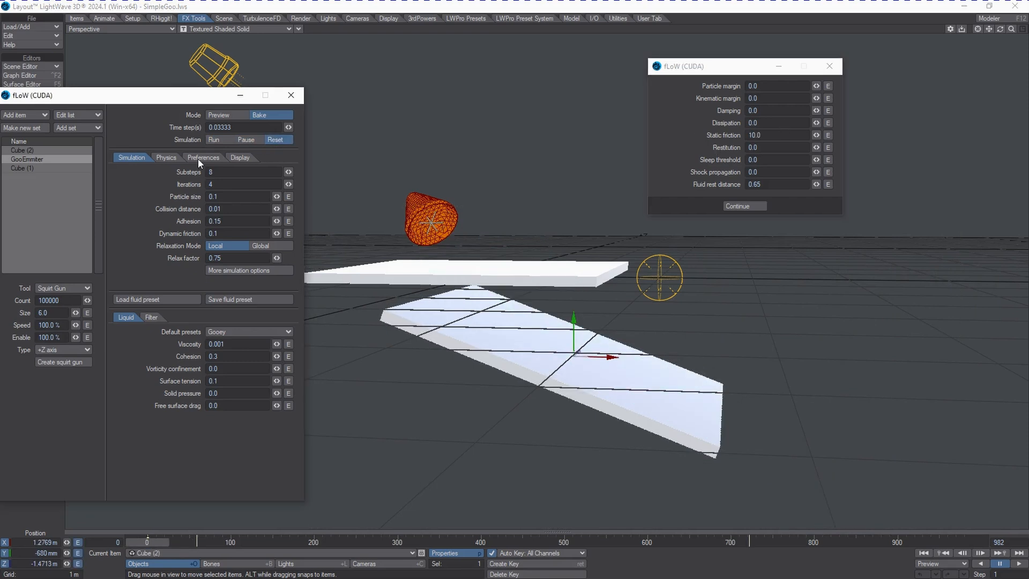
left_click(211, 141)
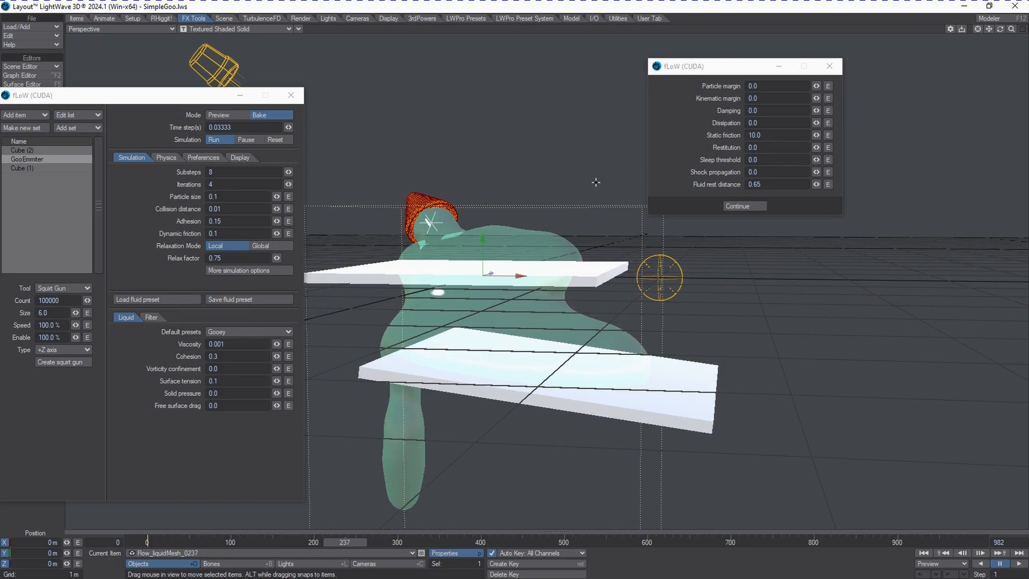
left_click(252, 140)
Reset the simulation, set static friction to 0 and restitution to 10, and rebake over the existing files until paused.
left_click(275, 139)
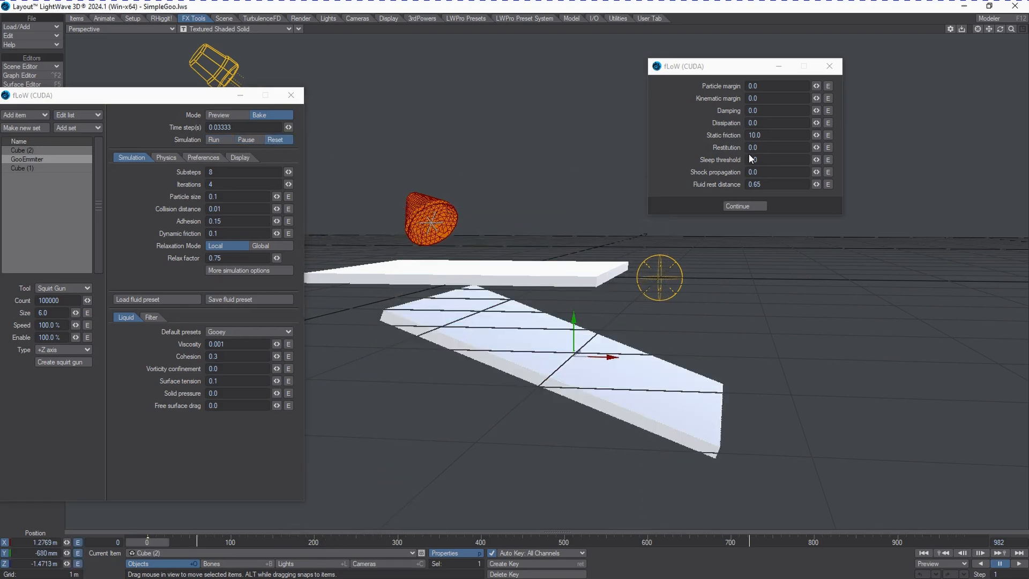
left_click(768, 136)
type("0")
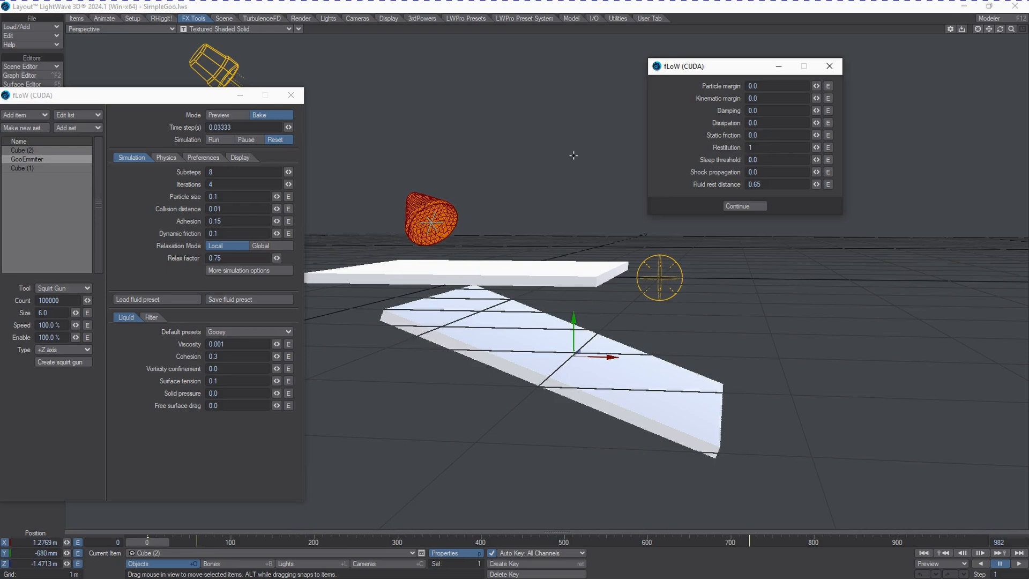
type("10")
key("Tab")
left_click(225, 140)
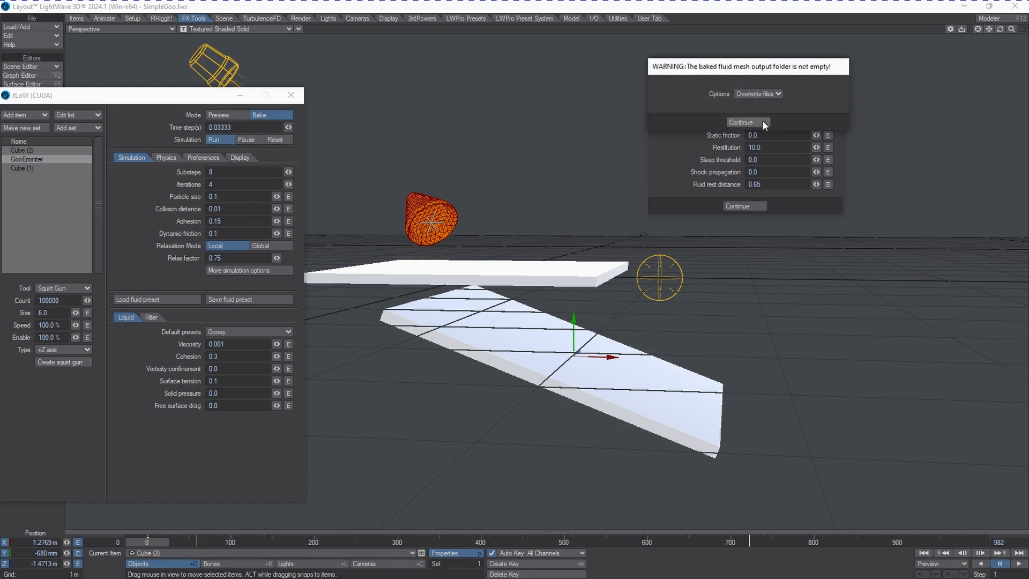
left_click(763, 122)
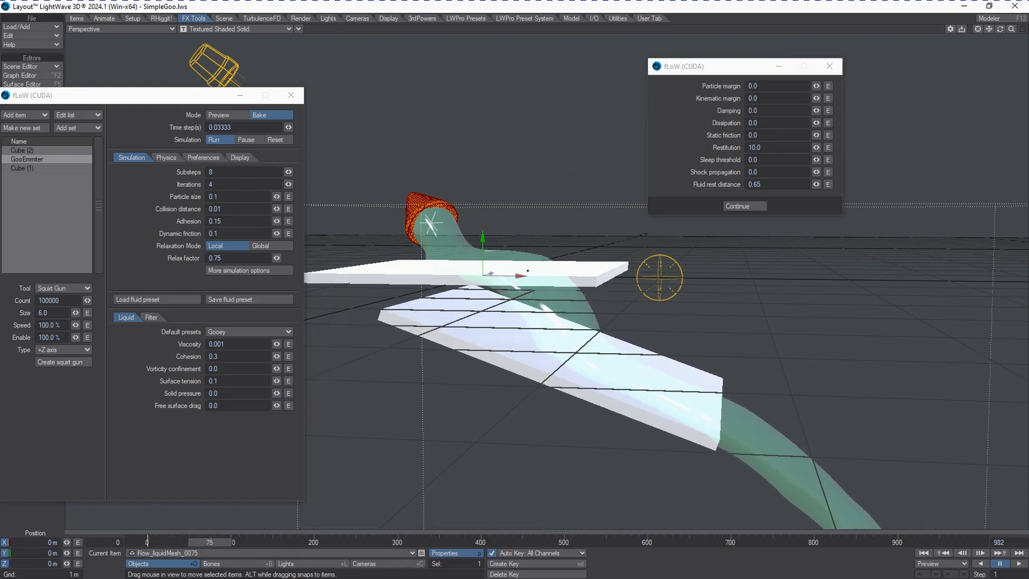
mouse_move(1000, 28)
left_mouse_down()
mouse_move(973, 37)
mouse_move(997, 29)
left_mouse_up()
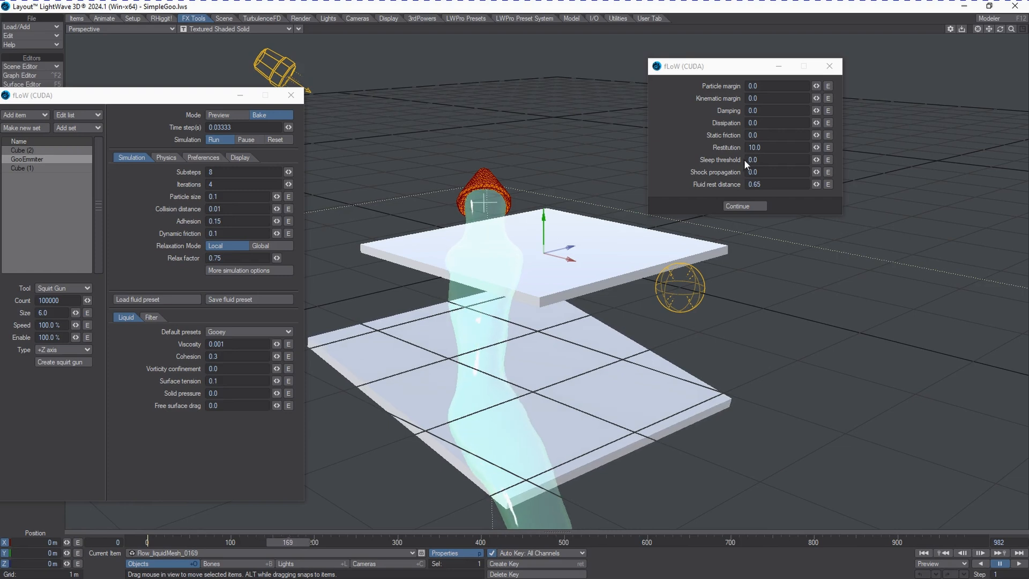
left_click(246, 140)
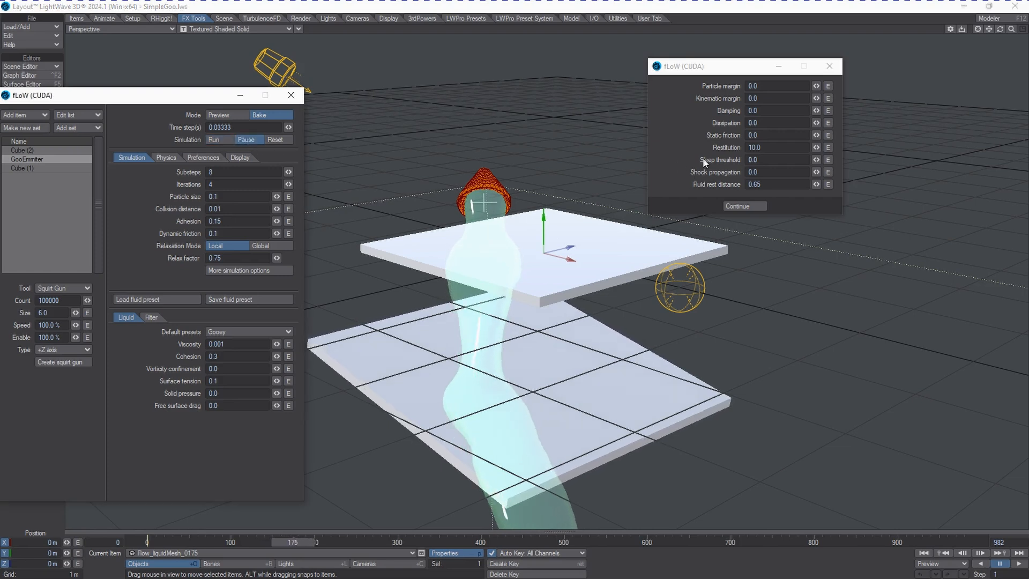
Lower restitution to 1, reset the simulation and rebake the fluid over the existing files until paused.
left_click(776, 147)
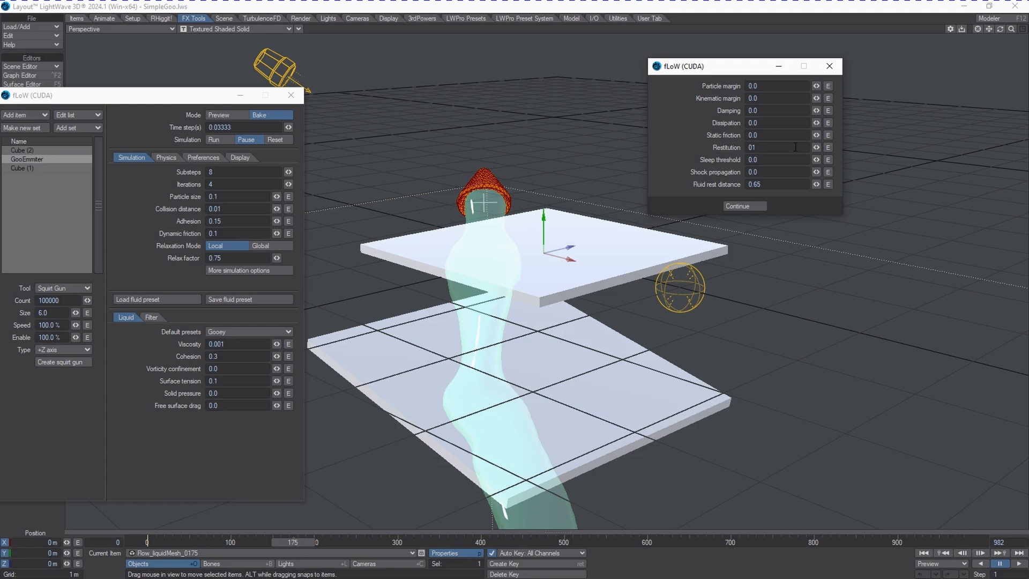
left_click(271, 139)
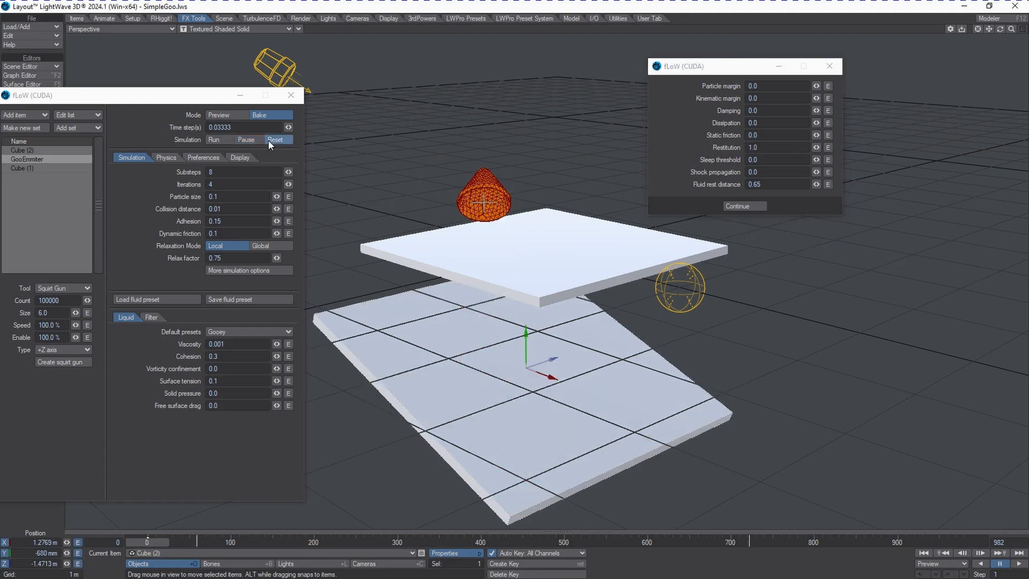
left_click(213, 138)
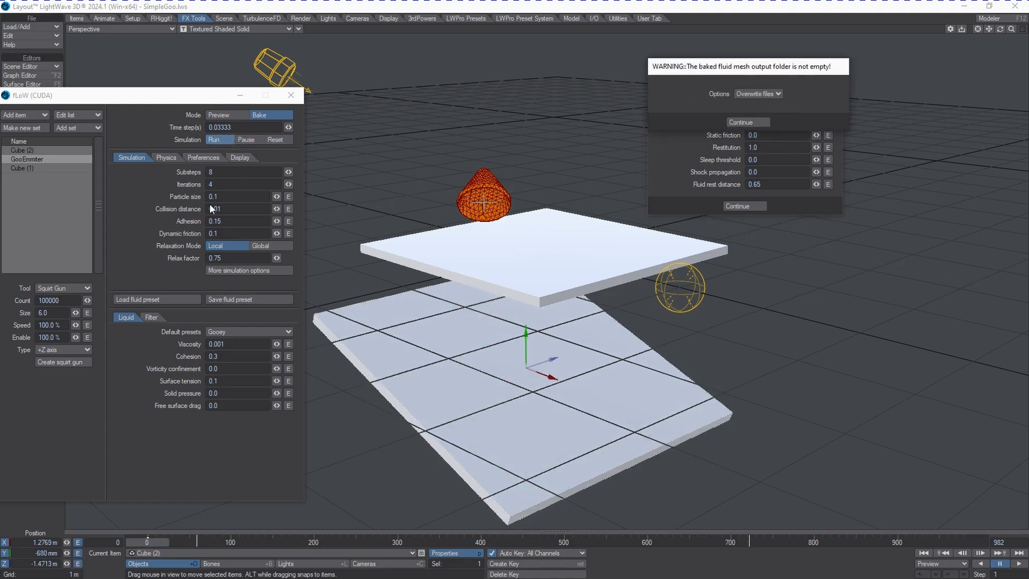
left_click(749, 123)
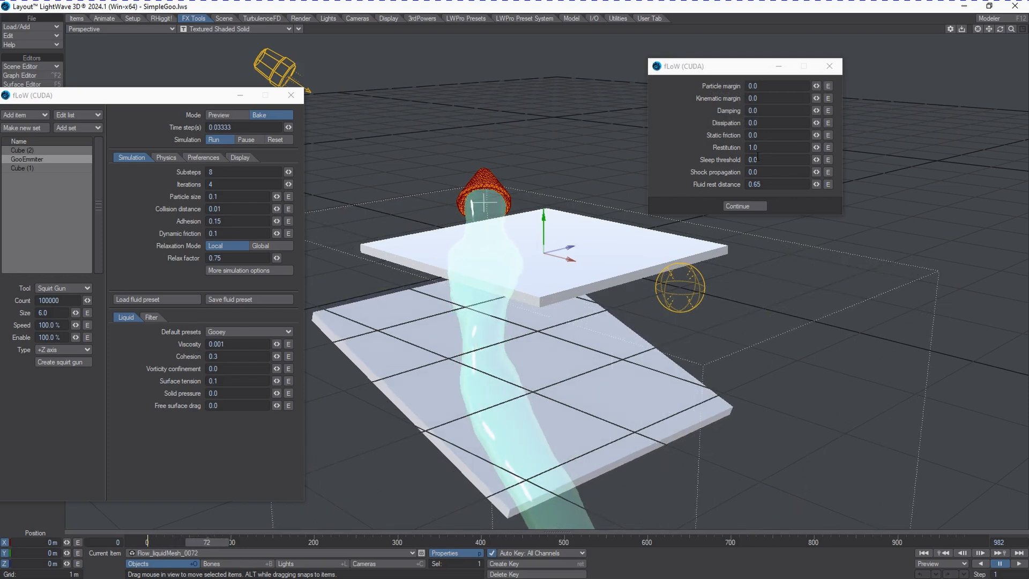
left_click(252, 141)
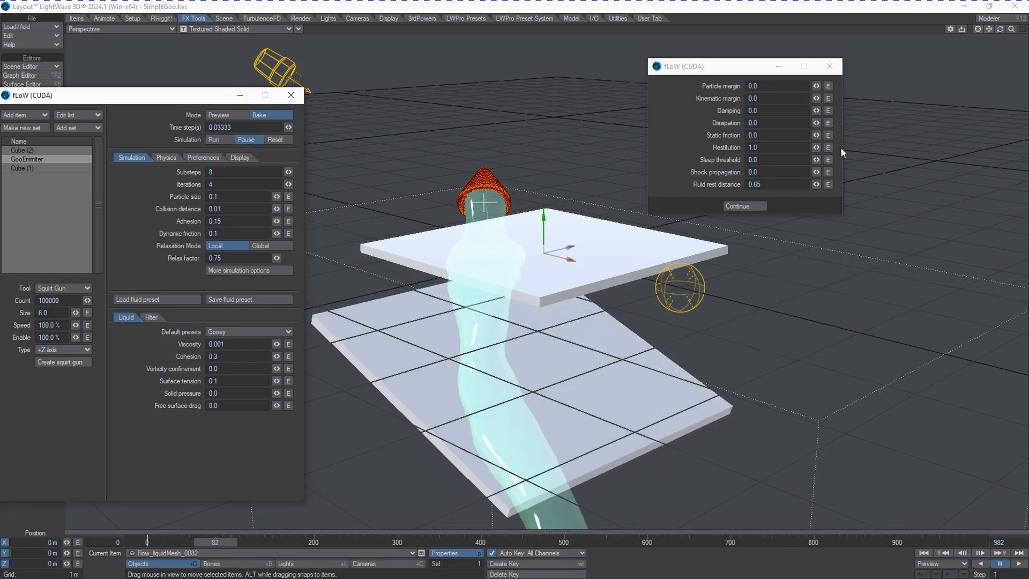
Set restitution to 0 and sleep threshold to 0.5, and rebake the reset simulation over the existing files until paused.
left_click(773, 147)
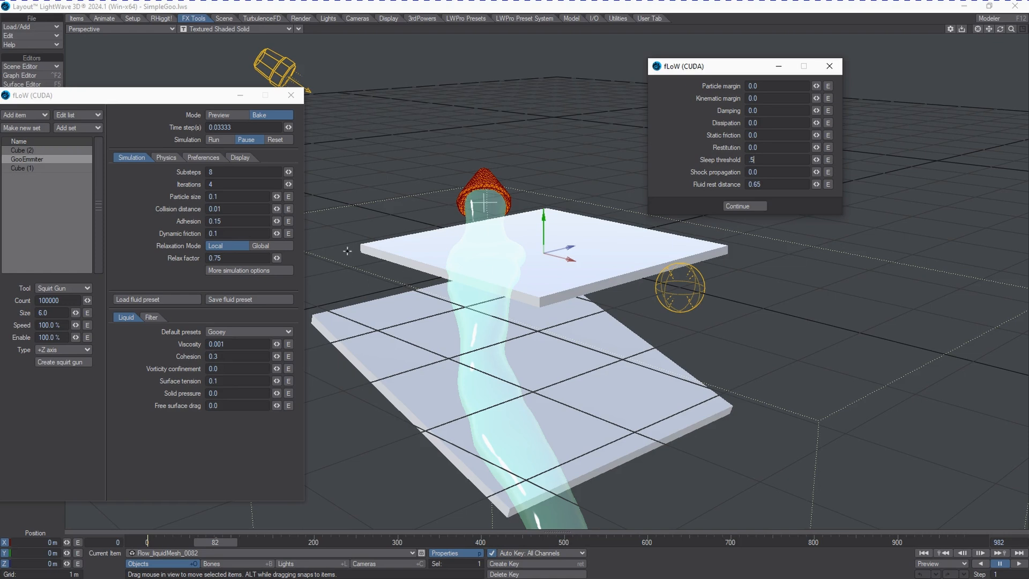
left_click(278, 140)
left_click(222, 139)
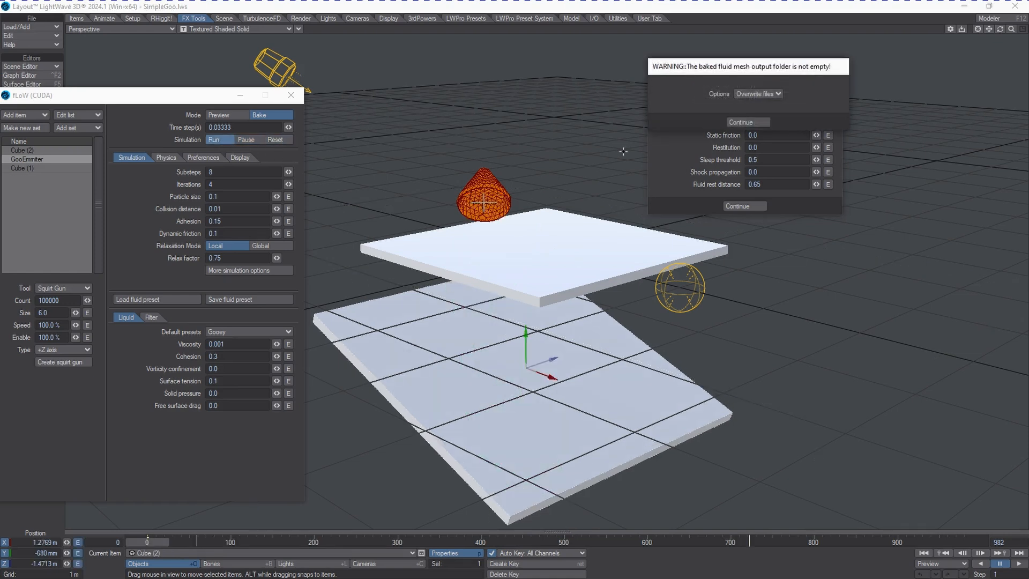
left_click(741, 122)
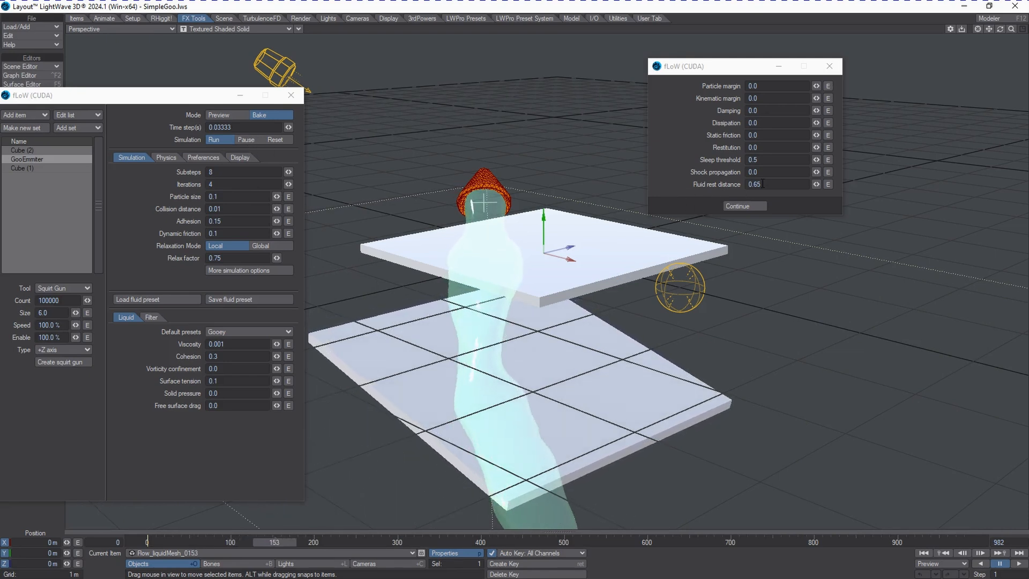
left_click(260, 140)
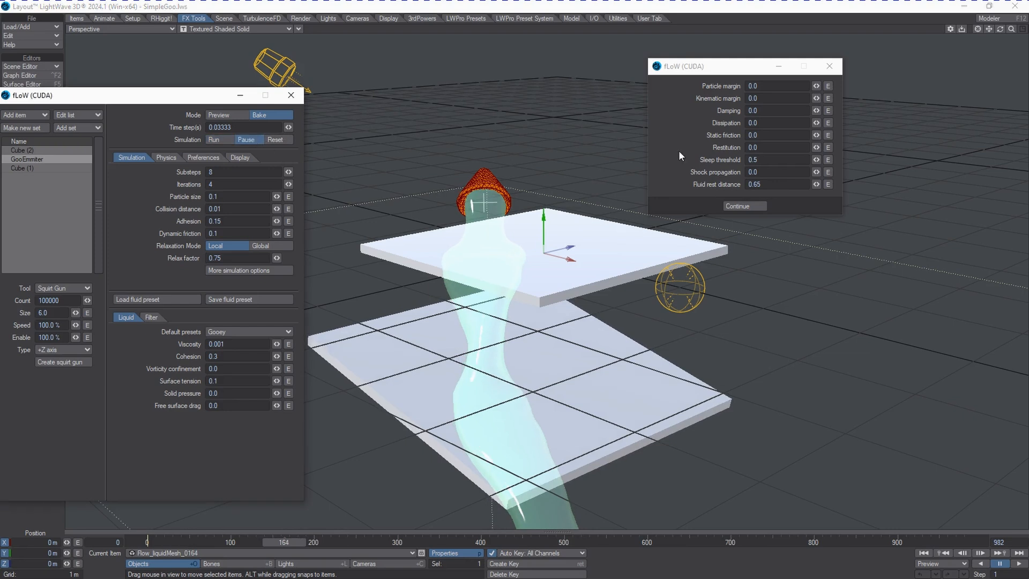
Set shock propagation to 0.5 and sleep threshold to 0, and orbit to a side view of the slabs.
left_click(775, 173)
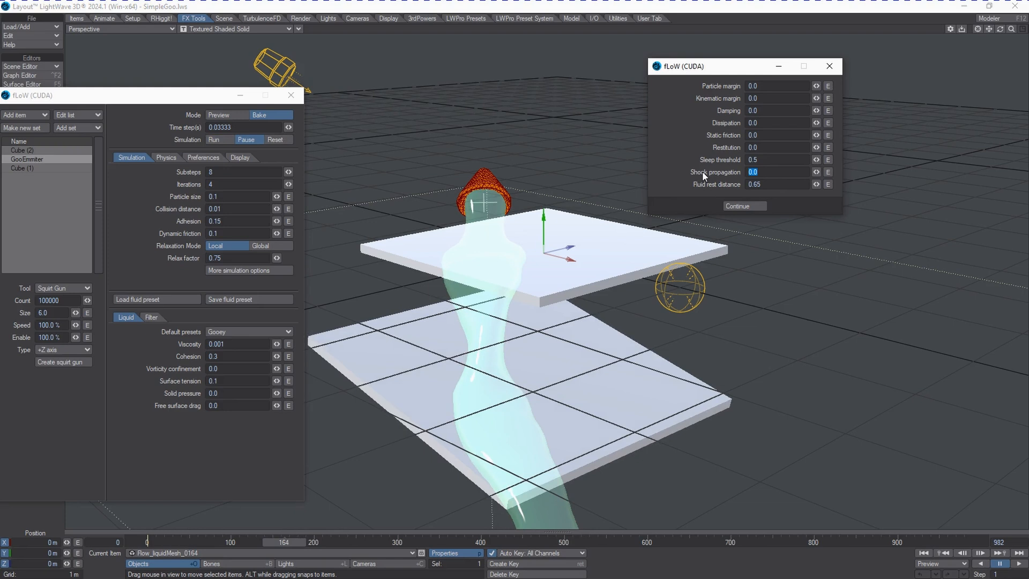
key("BackSpace")
type(".5")
key("Return")
type("0")
key("Return")
left_click_drag(1000, 29, 675, 235)
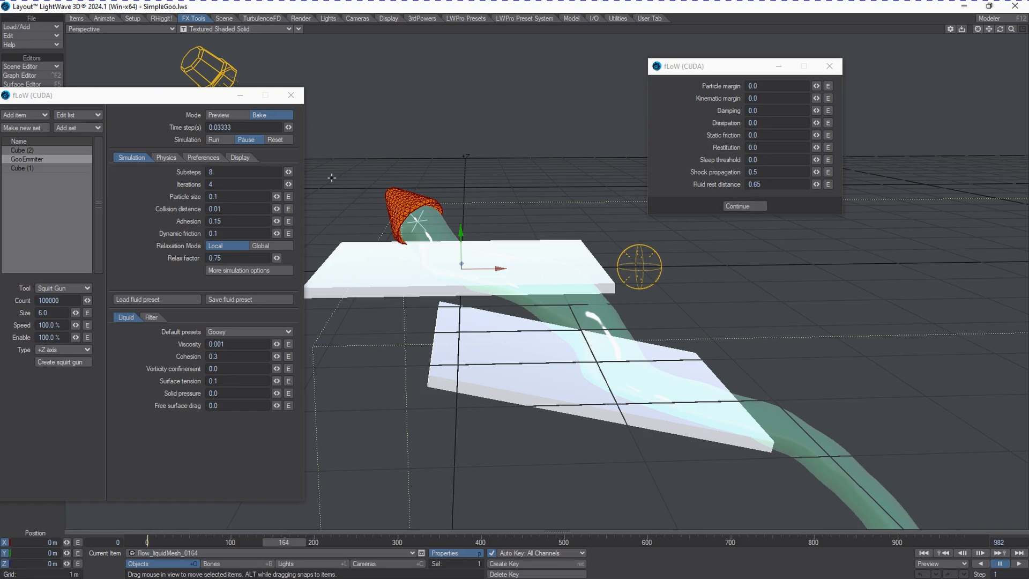
Rebake the reset fluid over the existing files until paused, and move the additional options window clear of the emitter.
left_click(276, 138)
left_click(220, 138)
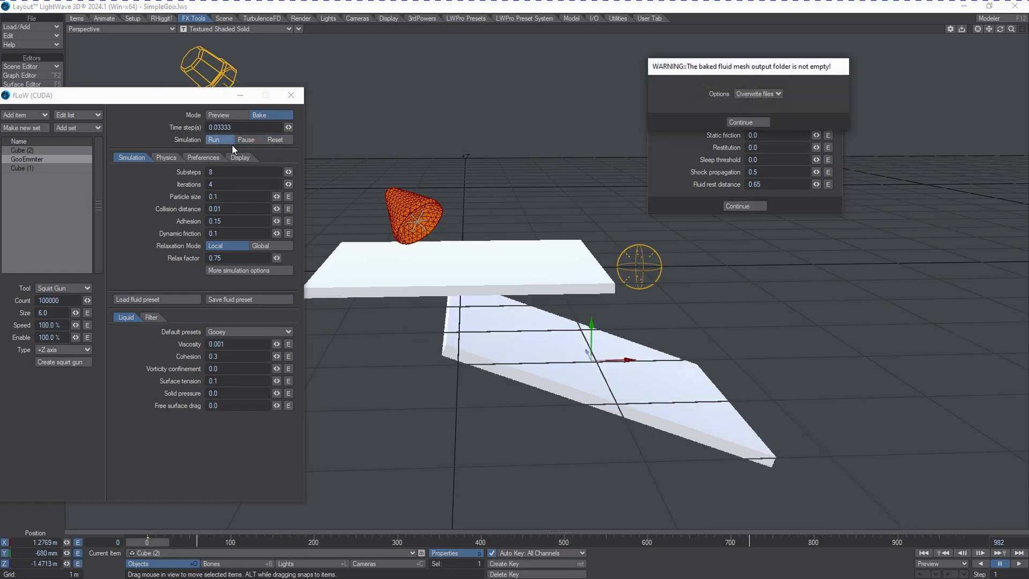
left_click(755, 121)
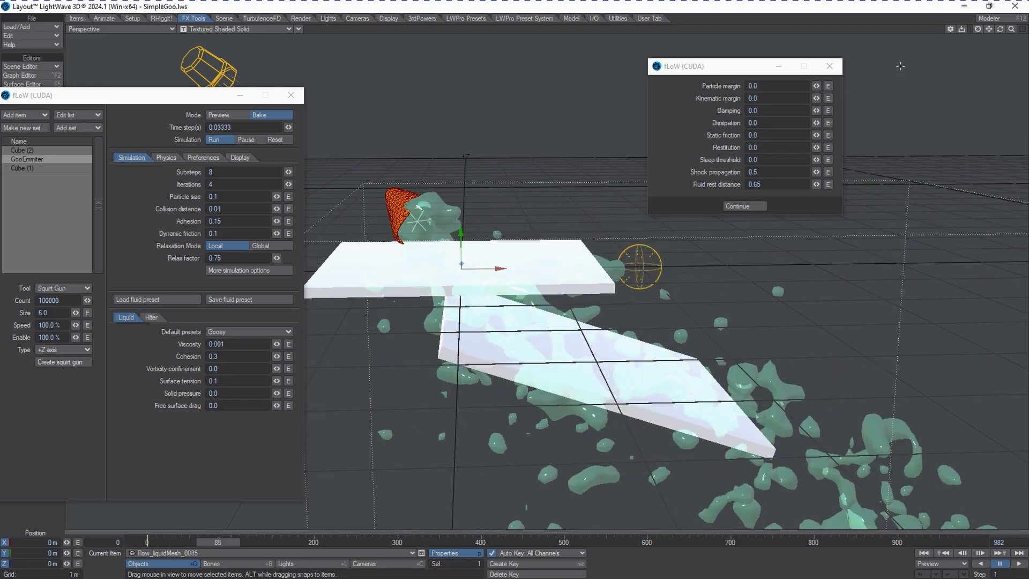
left_click(249, 139)
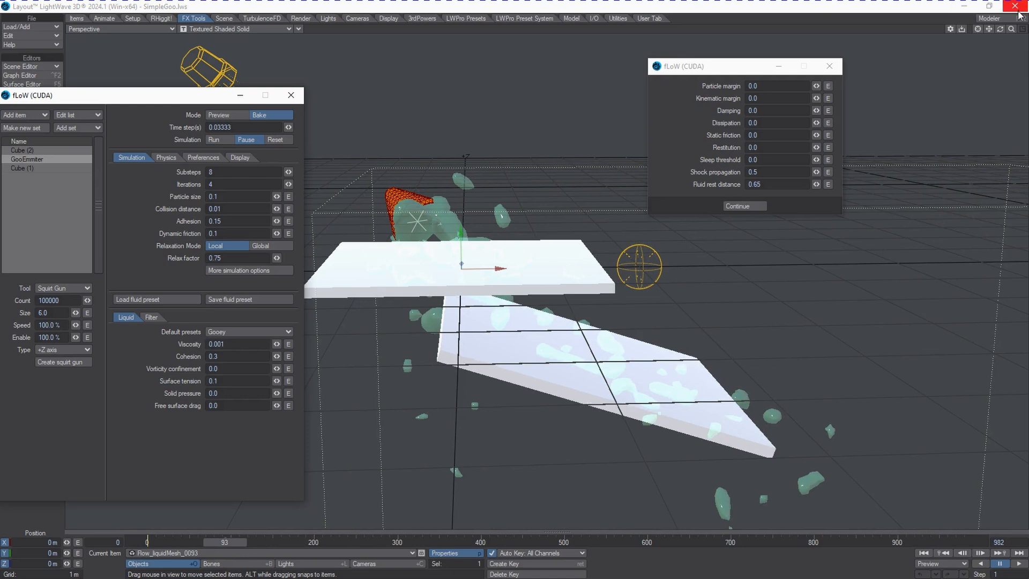
mouse_move(1001, 29)
left_mouse_down()
mouse_move(1025, 26)
mouse_move(1002, 32)
left_mouse_up()
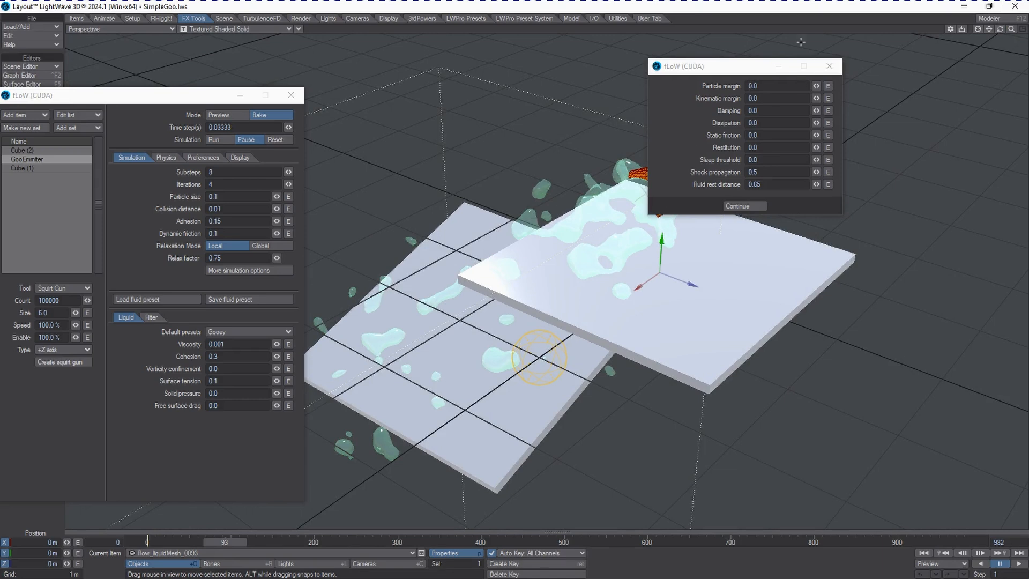
left_click_drag(708, 66, 760, 58)
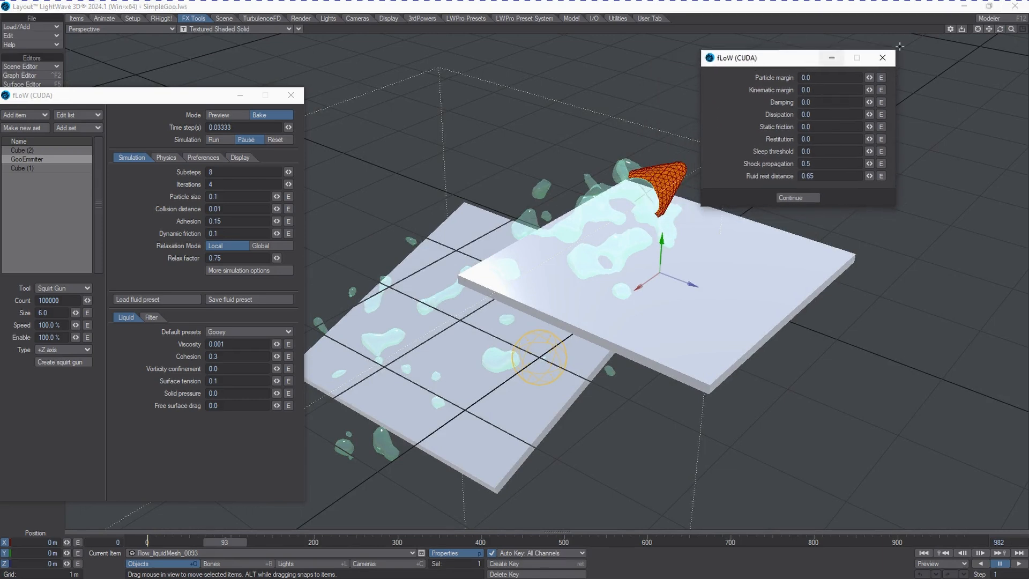
Set shock propagation to 0.1, reset the simulation and rebake the fluid over the existing files until paused.
left_click_drag(1000, 30, 923, 110)
left_click_drag(830, 165, 730, 165)
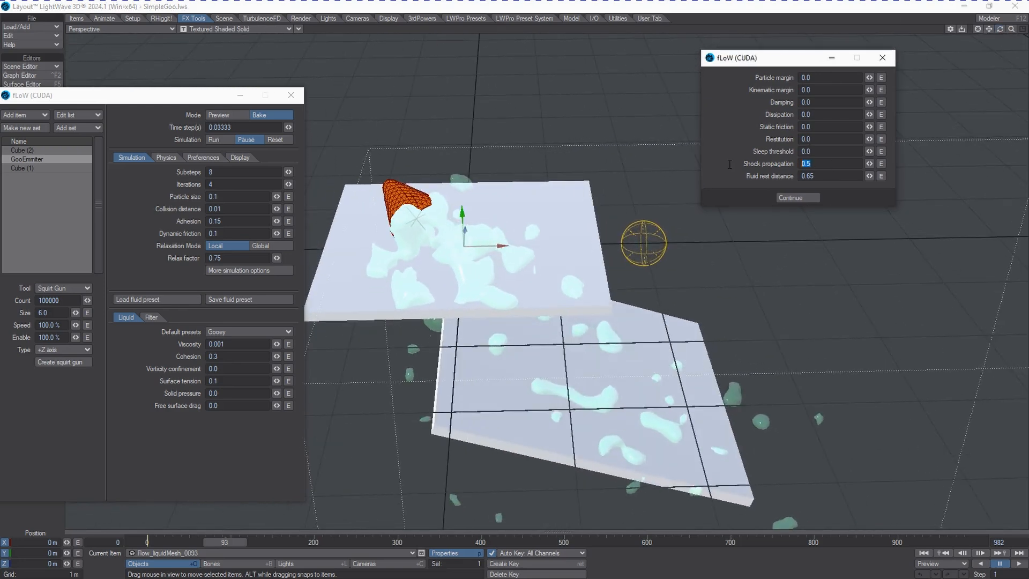
type("0.1")
key("Tab")
left_click(281, 139)
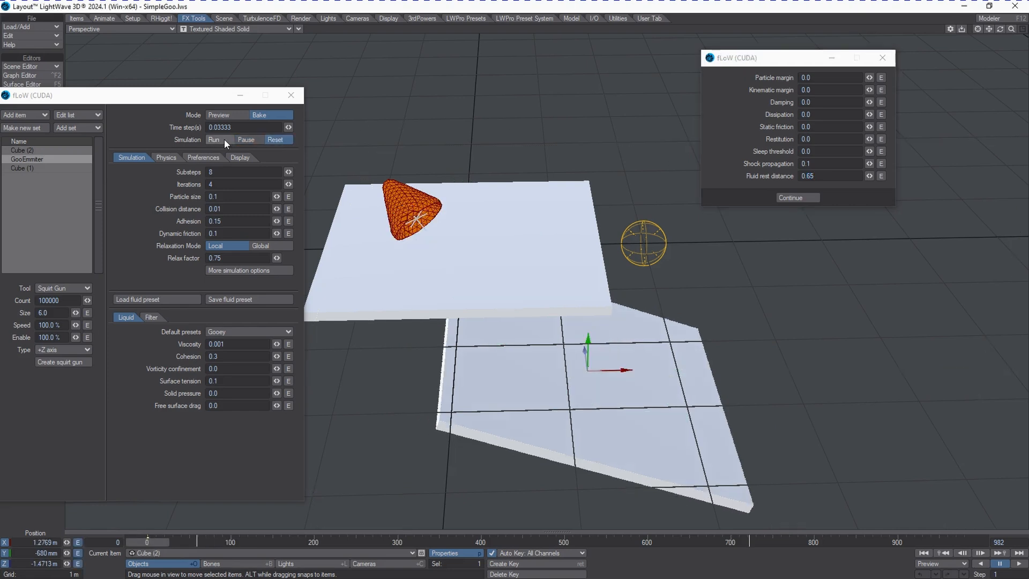
left_click(224, 138)
left_click(750, 122)
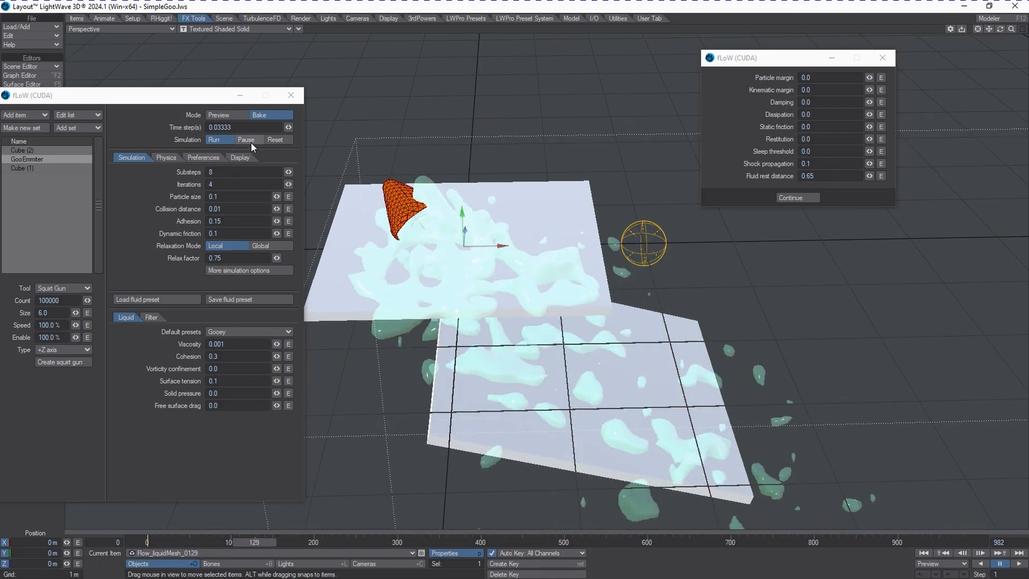
left_click(247, 139)
Lower shock propagation to 0.01 and reset the simulation.
left_click(847, 164)
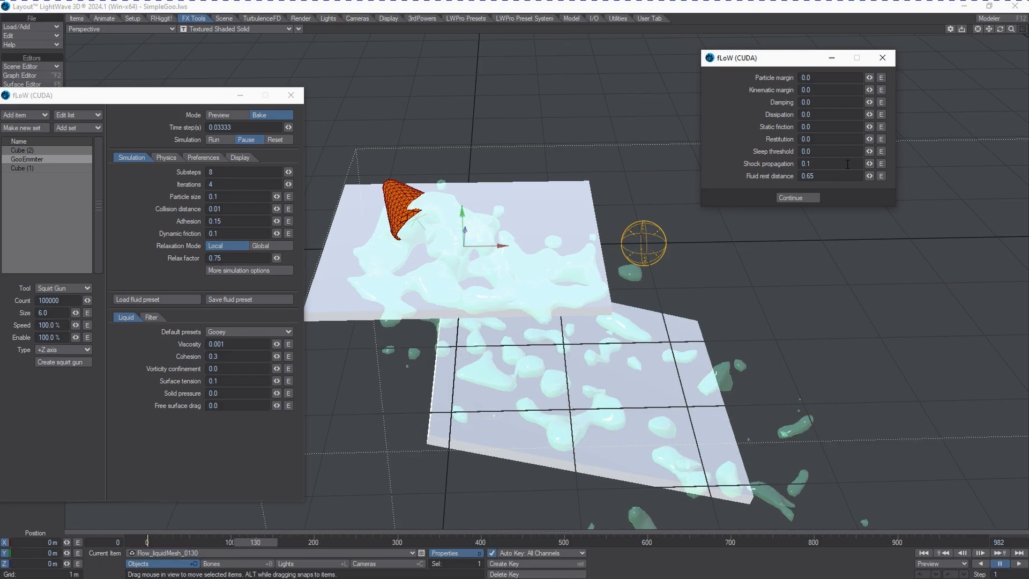
key("Tab")
left_click(275, 140)
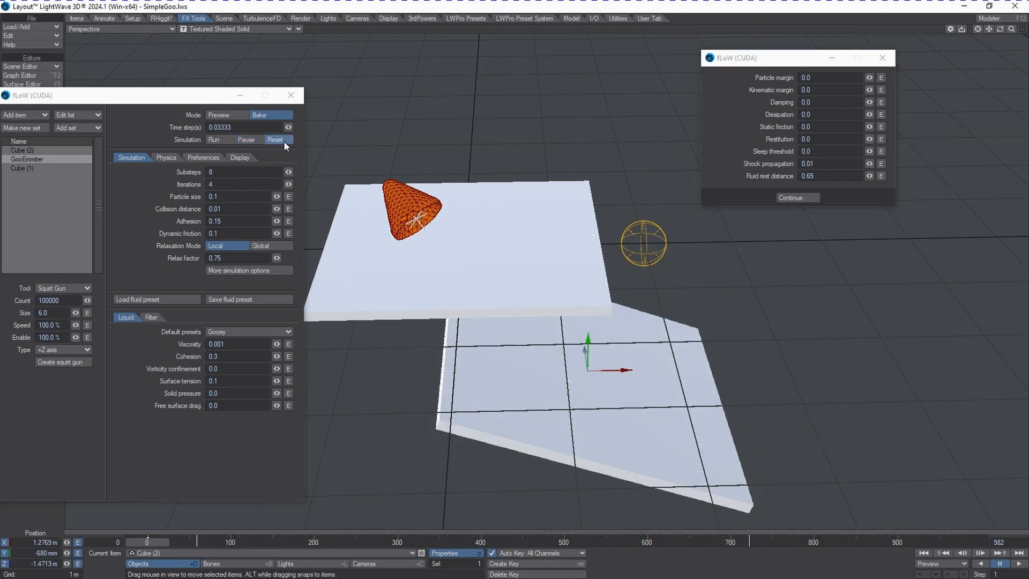
Set fluid rest distance to 0.85 and rebake the fluid over the existing files until paused.
left_click(833, 175)
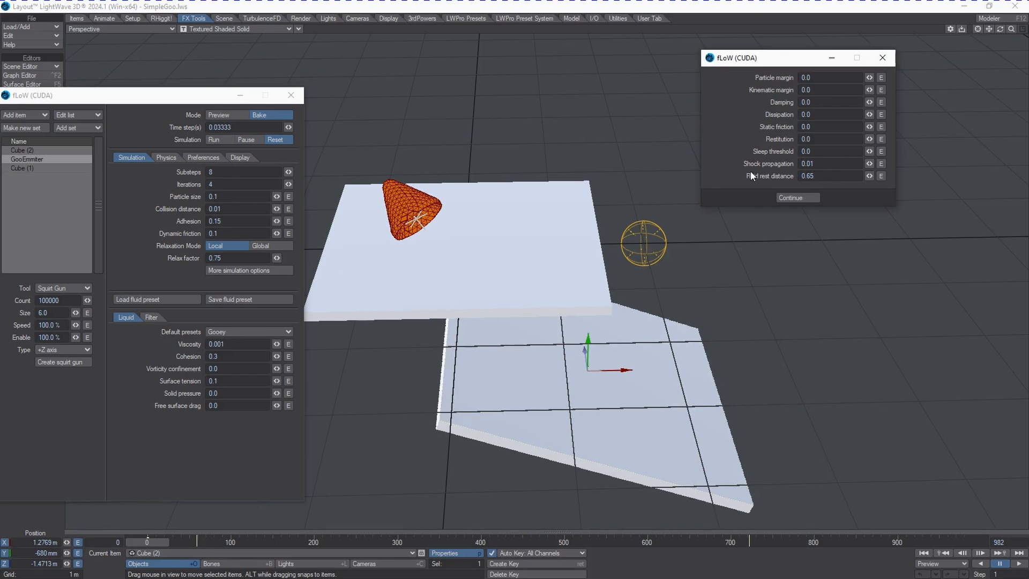
key("BackSpace")
key("BackSpace")
type("85")
left_click(220, 140)
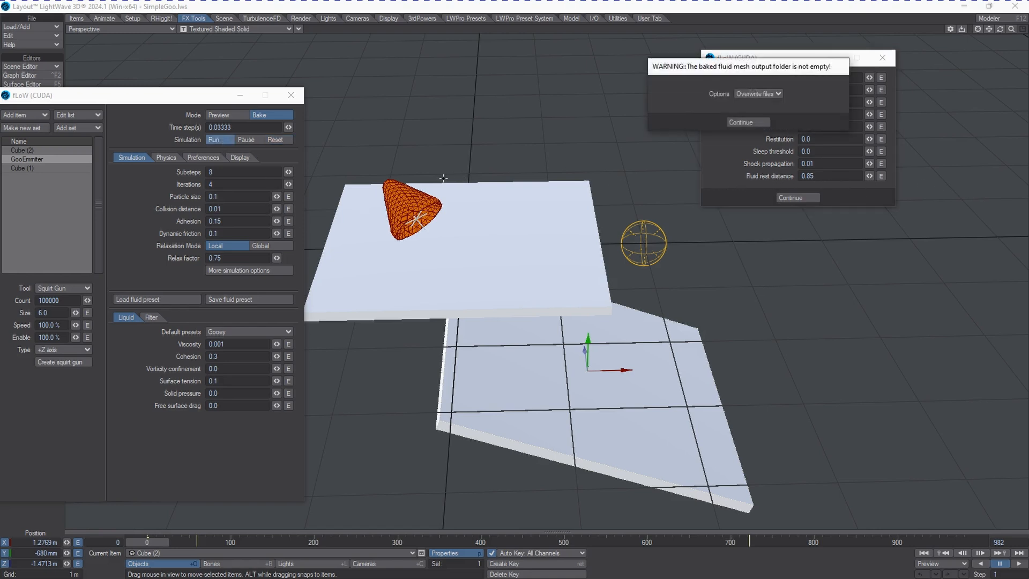
left_click(748, 124)
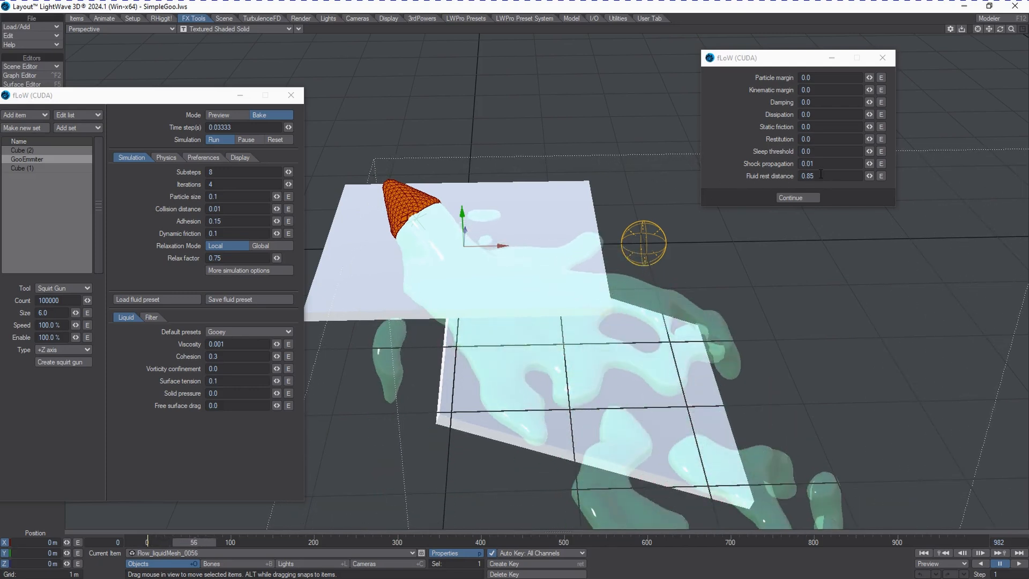
left_click(248, 139)
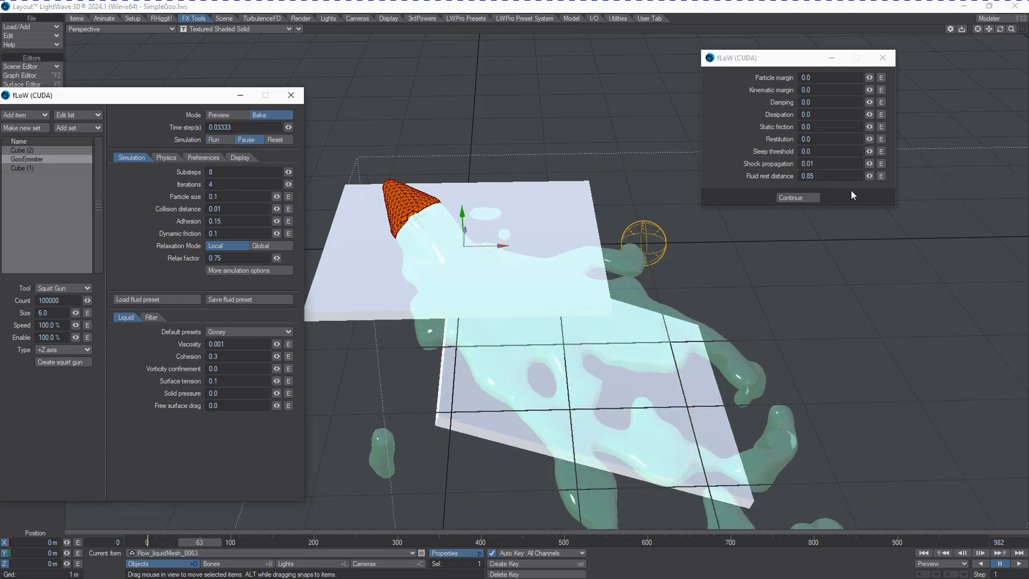
Raise fluid rest distance to 1.0, reset the simulation and rebake over the existing files until paused.
left_click_drag(832, 177, 732, 185)
type("1.0")
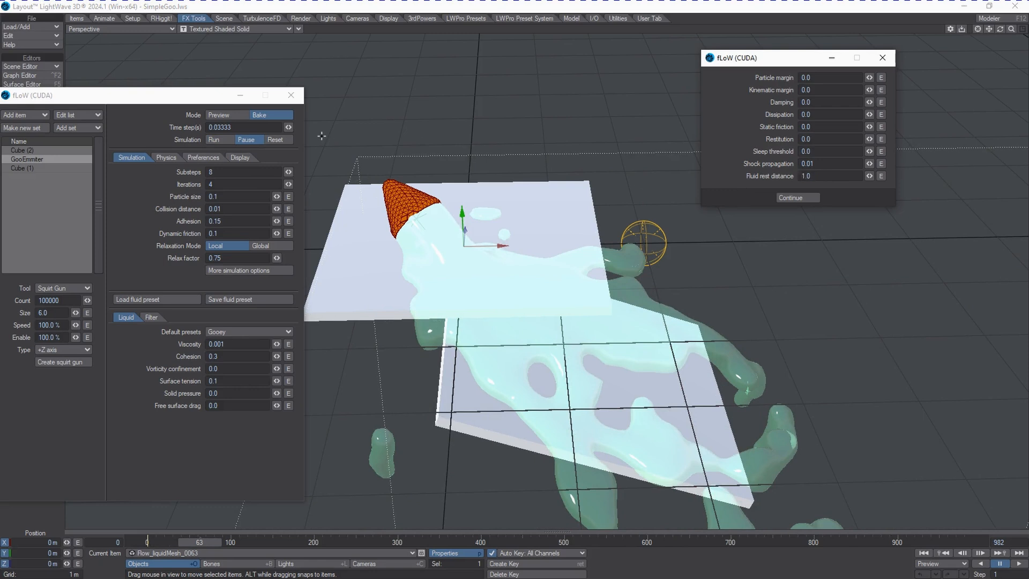
left_click(282, 138)
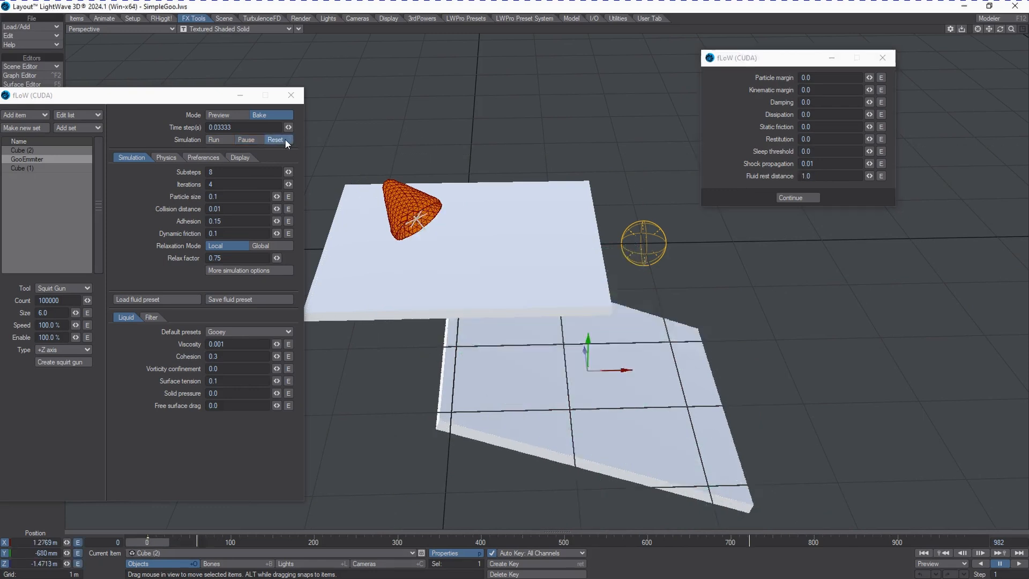
left_click(212, 140)
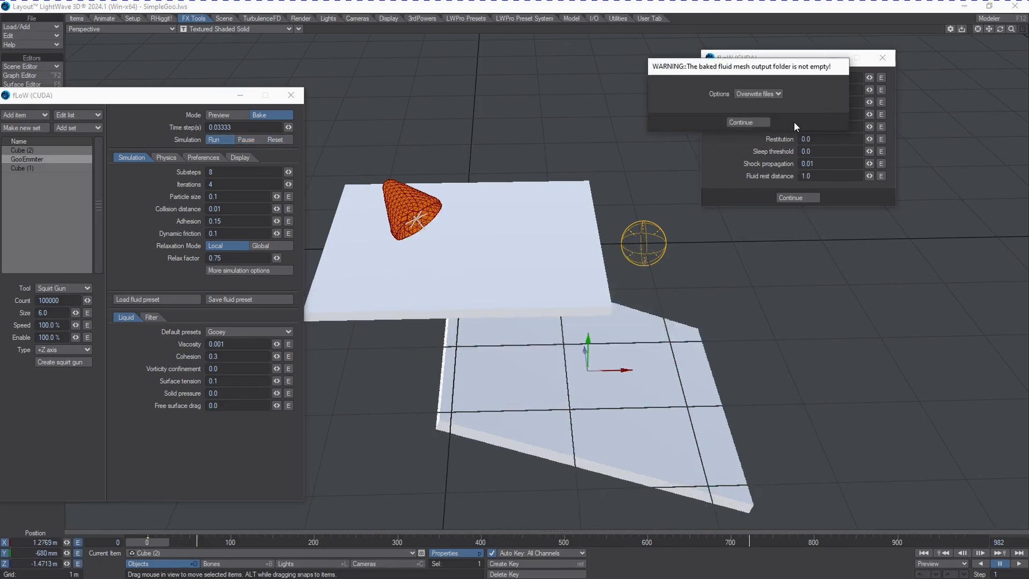
left_click(758, 121)
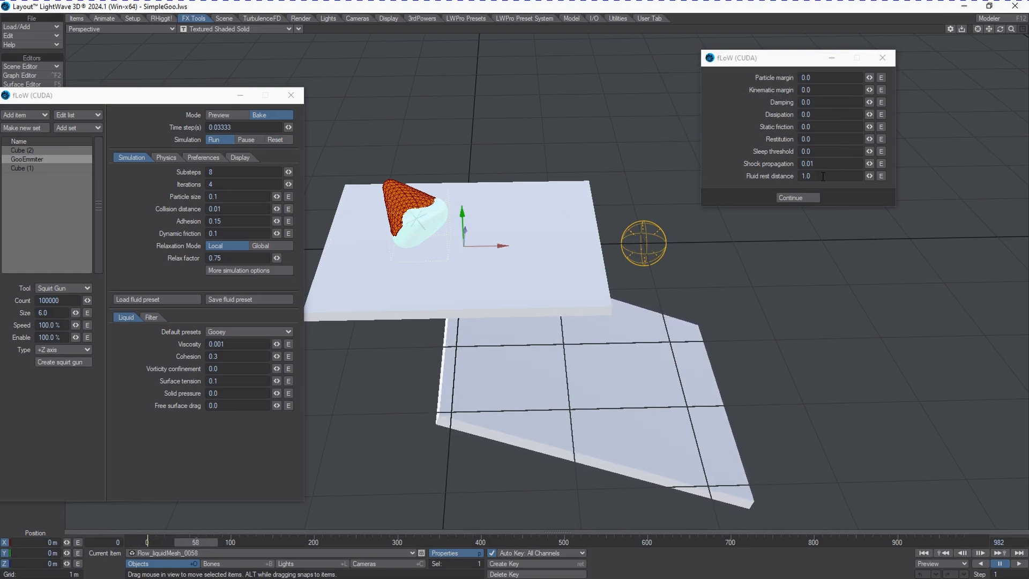
left_click(248, 138)
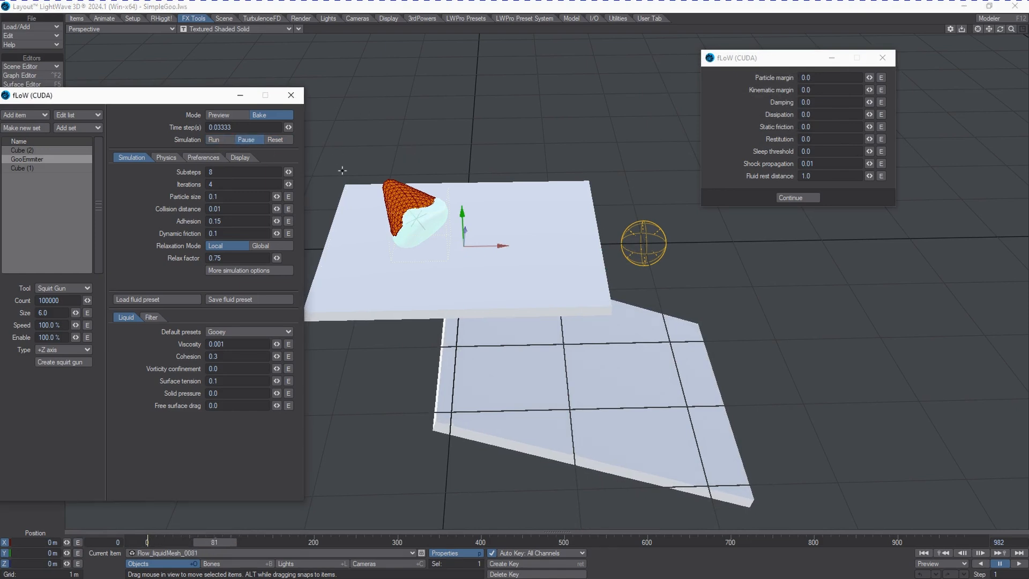
Set fluid rest distance to 0.1, and rebake the reset simulation over the existing files until paused.
left_click(829, 174)
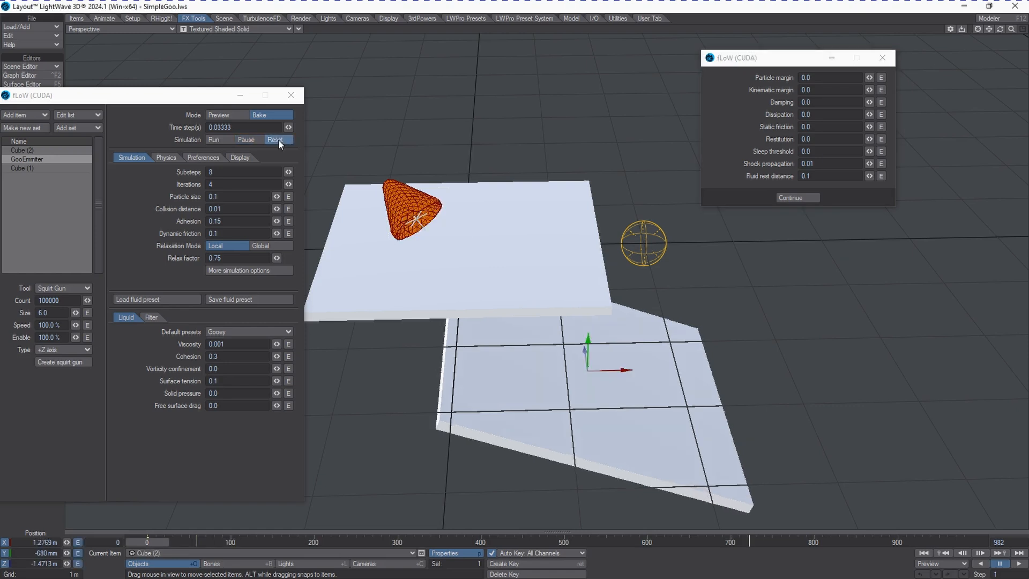
left_click(212, 139)
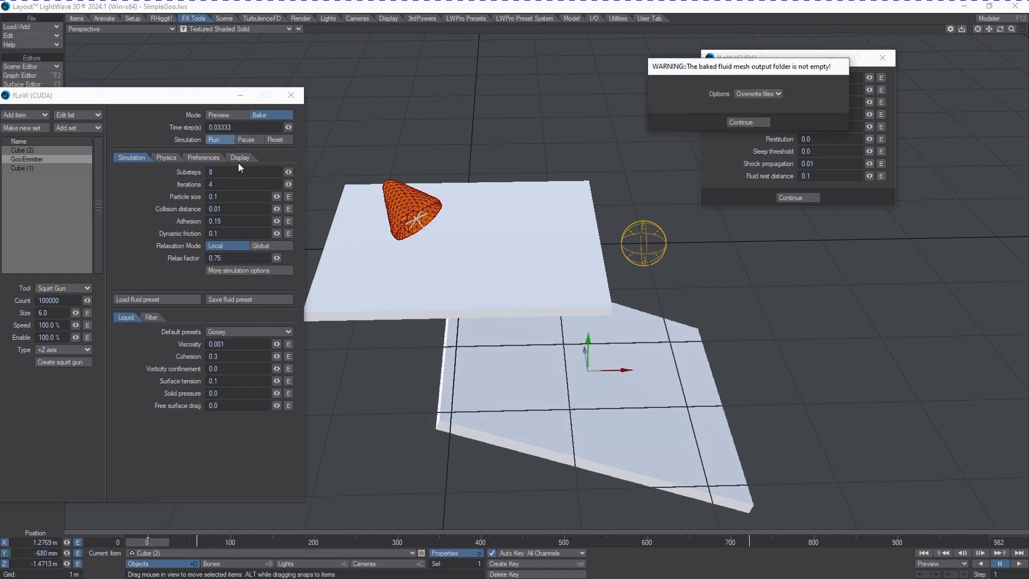
left_click(755, 122)
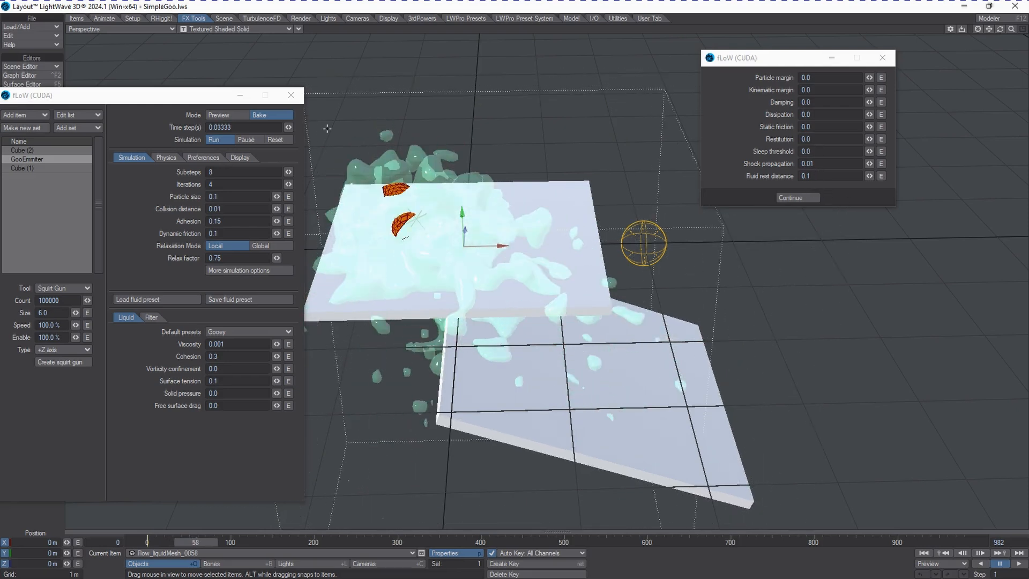
left_click(248, 139)
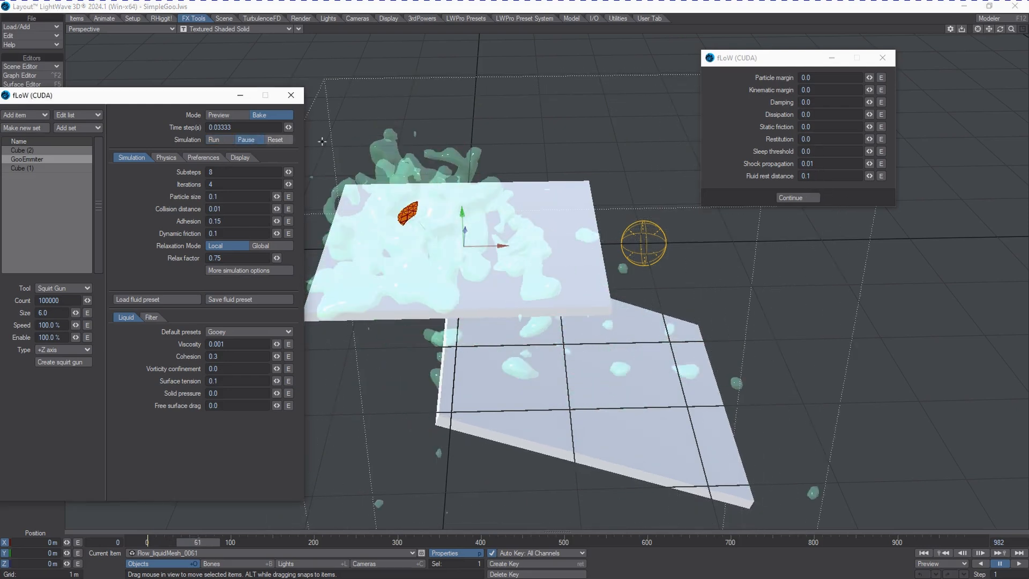
Set shock propagation to 0 and fluid rest distance to 0.75 in the additional simulation options.
left_click(811, 176)
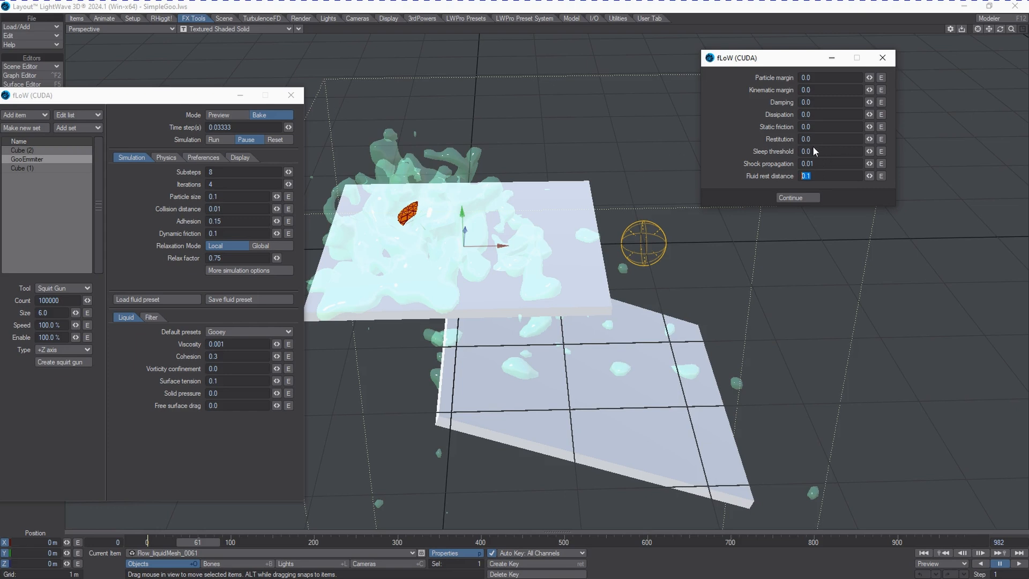
left_click(820, 163)
type("0")
key("Tab")
type(".75")
key("Return")
Reset the simulation, rebake the fluid over the existing files, and move the main Flow window clear of the tool sidebar.
left_click(275, 139)
left_click(221, 140)
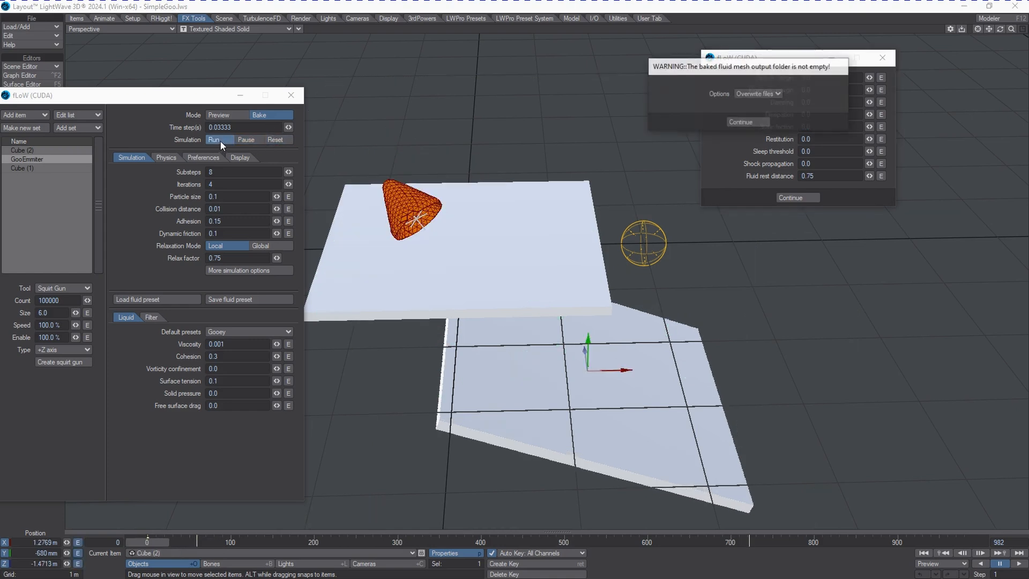
left_click(753, 122)
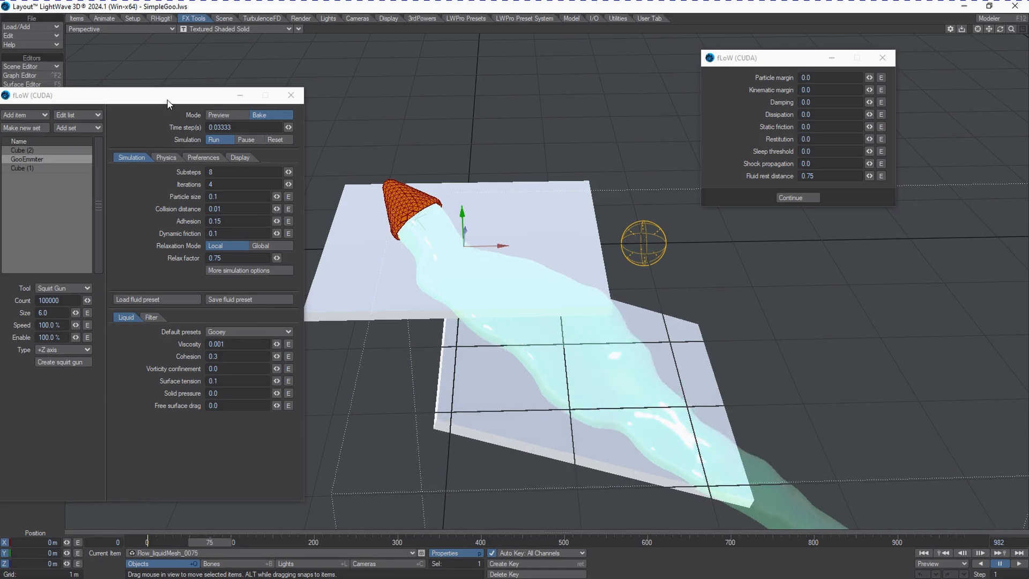
left_click_drag(161, 95, 236, 81)
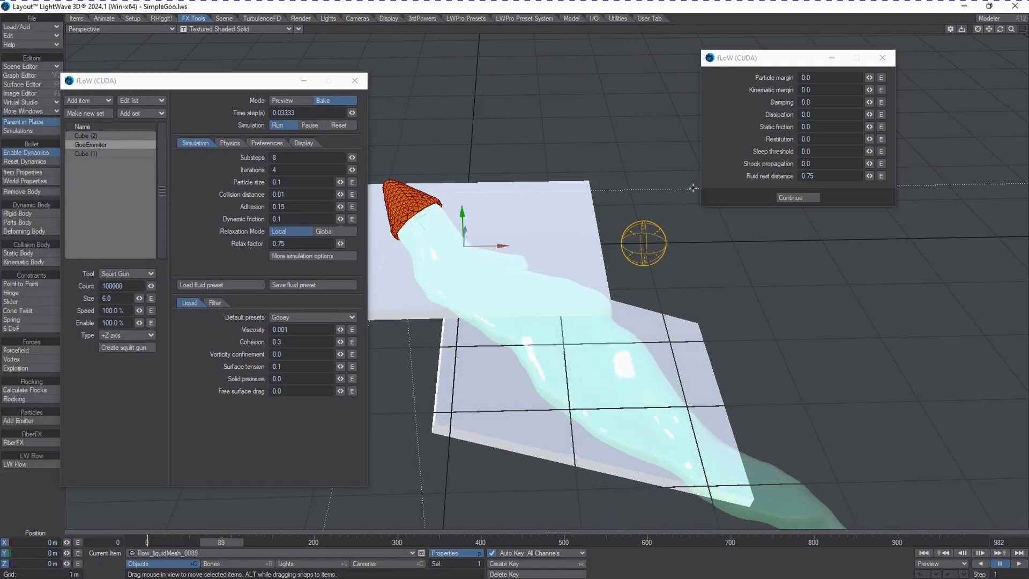